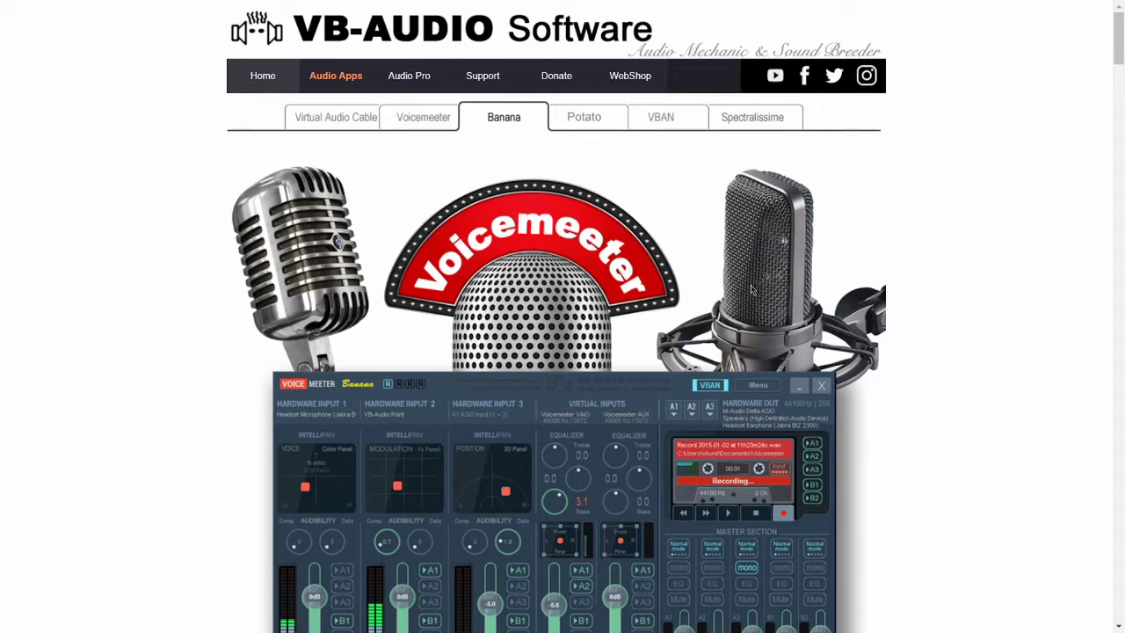
# Browse the VB-Audio site, viewing the Virtual Audio Cable page and returning to Voicemeeter Banana.
pyautogui.scroll(-5, 601, 303)
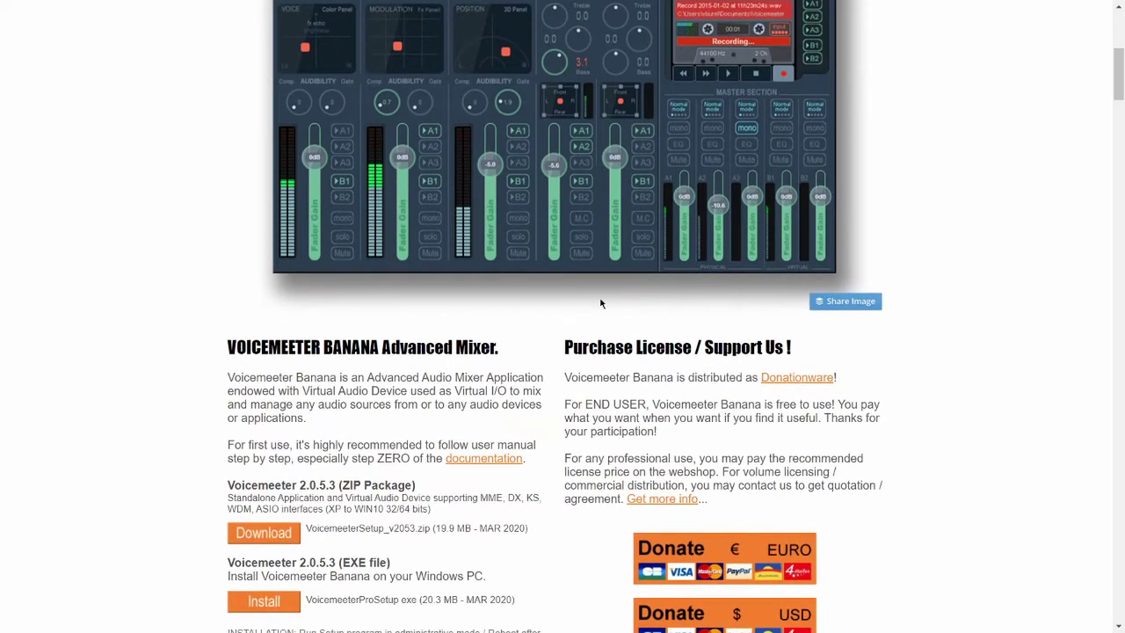
pyautogui.scroll(-2, 601, 304)
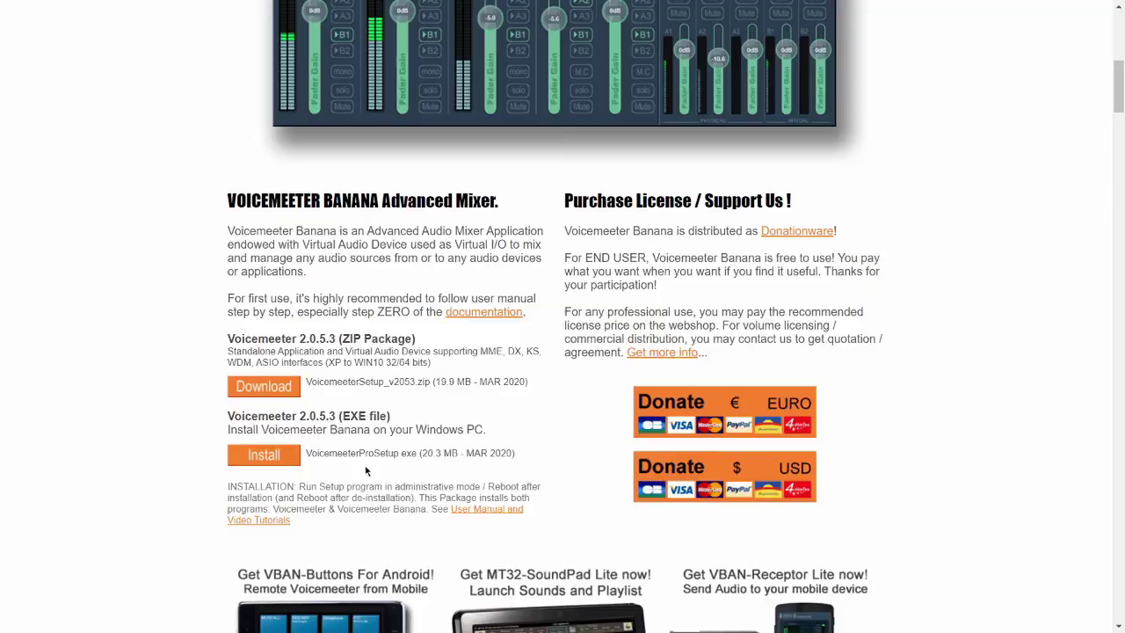
pyautogui.scroll(7, 367, 471)
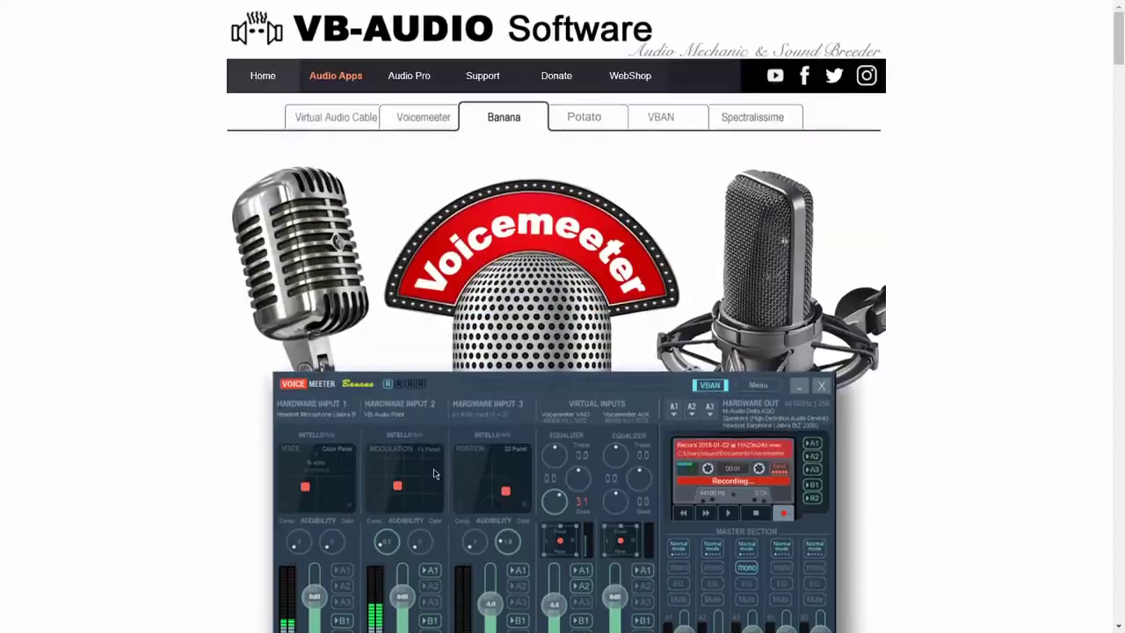
pyautogui.click(350, 145)
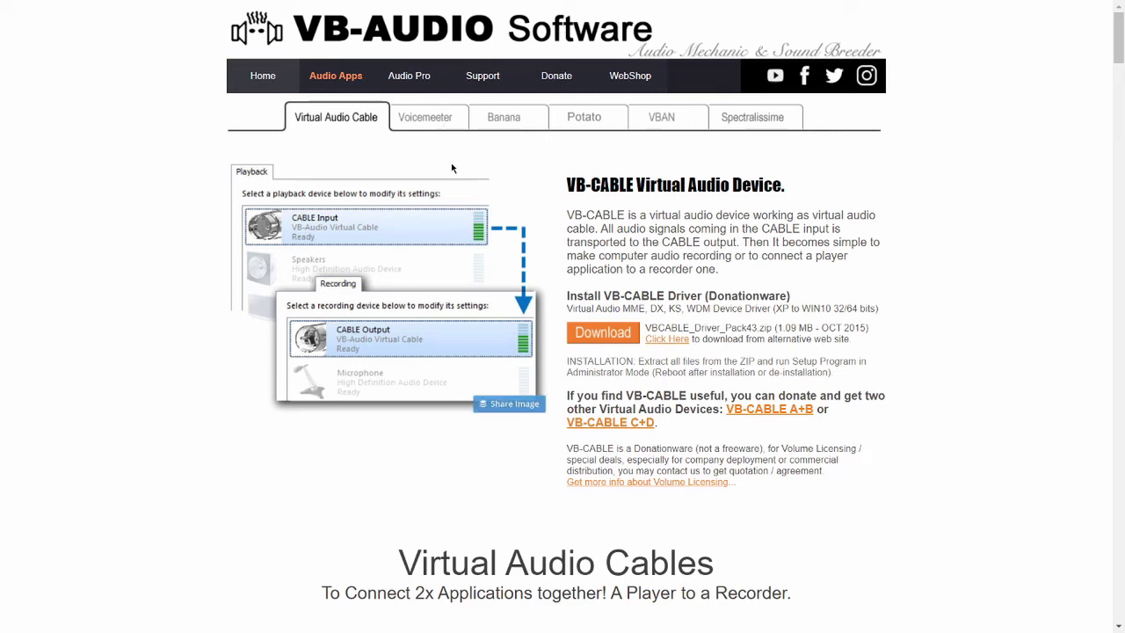
pyautogui.click(501, 126)
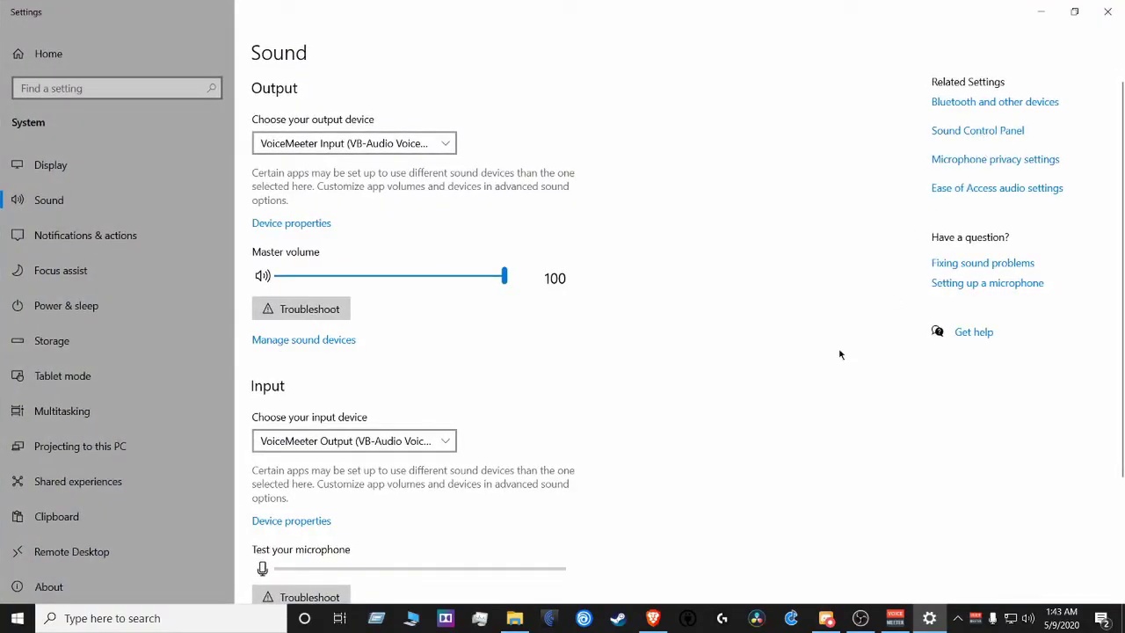
# Centre the Sound dialog and review its Playback and Recording device lists.
pyautogui.moveTo(259, 95); pyautogui.dragTo(678, 124)
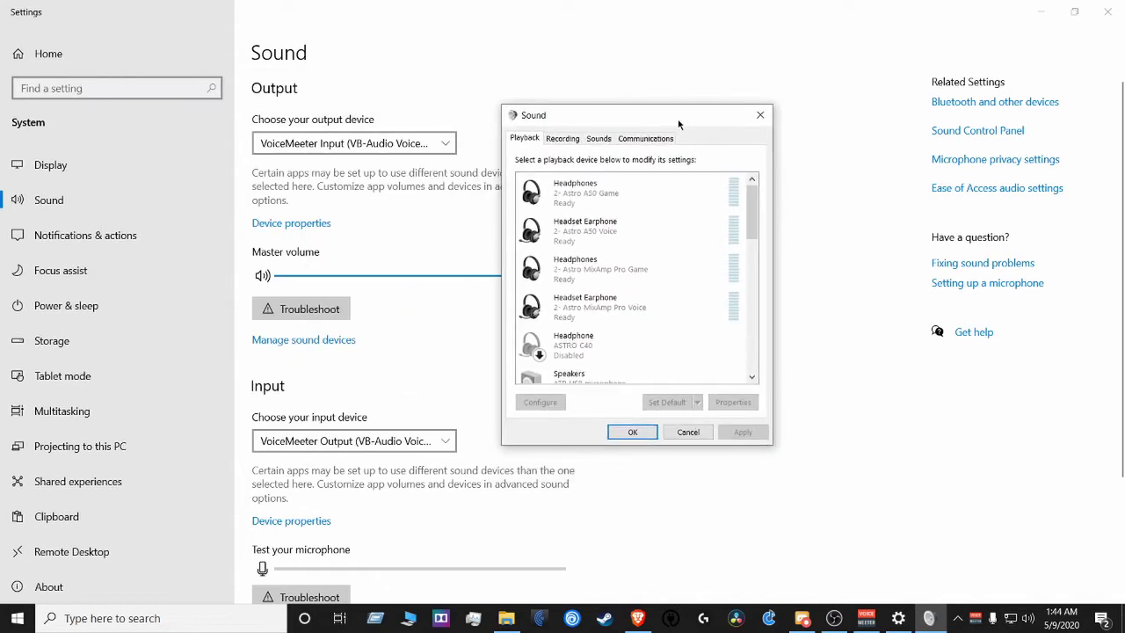
pyautogui.moveTo(749, 211); pyautogui.dragTo(738, 362)
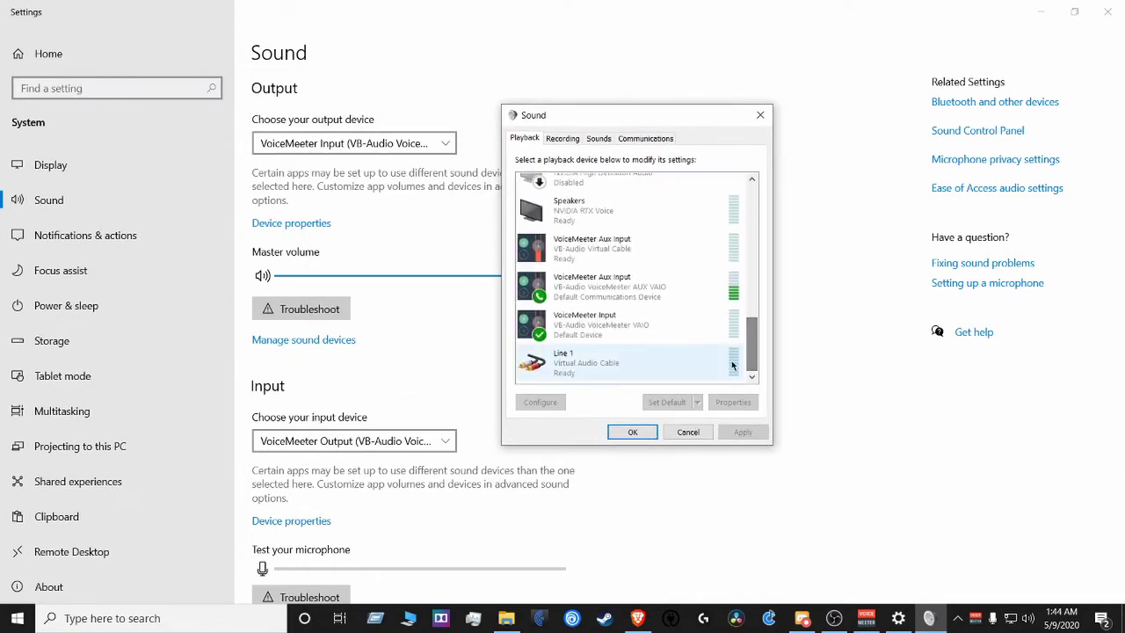
pyautogui.click(568, 141)
pyautogui.moveTo(749, 215); pyautogui.dragTo(747, 343)
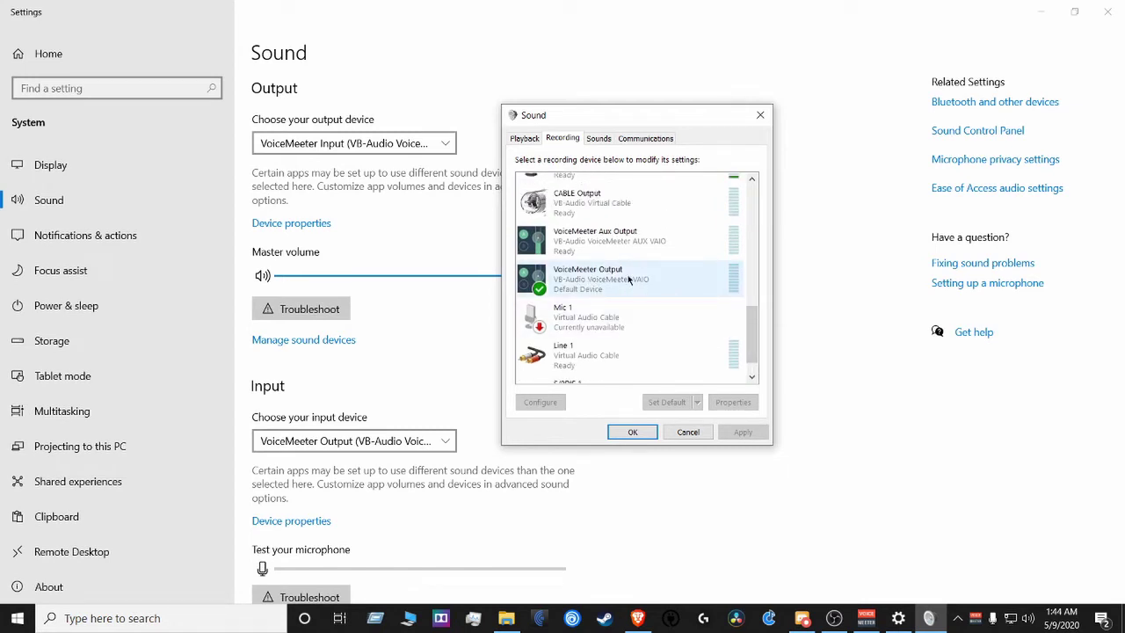
pyautogui.moveTo(752, 341); pyautogui.dragTo(752, 240)
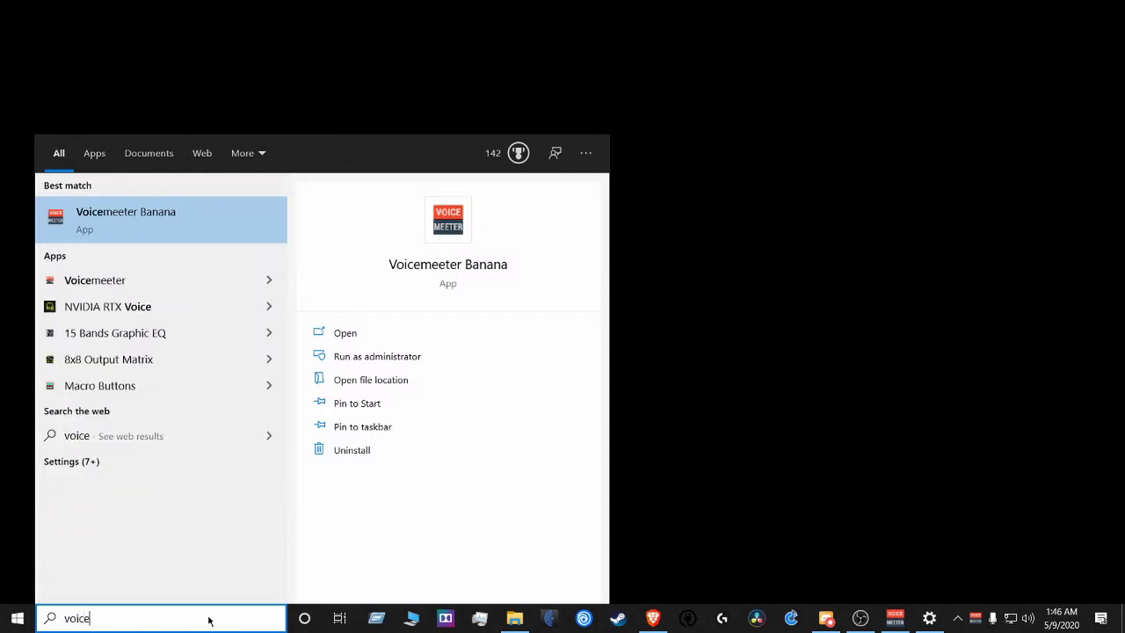
# Launch Voicemeeter Banana from Start search and glance at its Menu without changing anything.
pyautogui.click(349, 336)
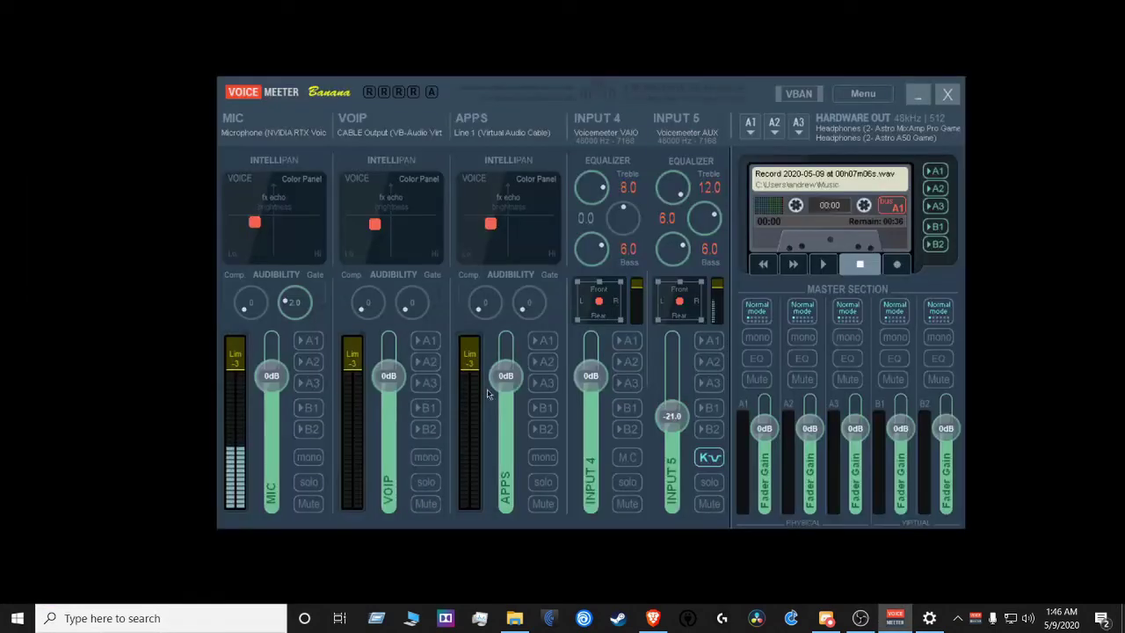
pyautogui.click(862, 93)
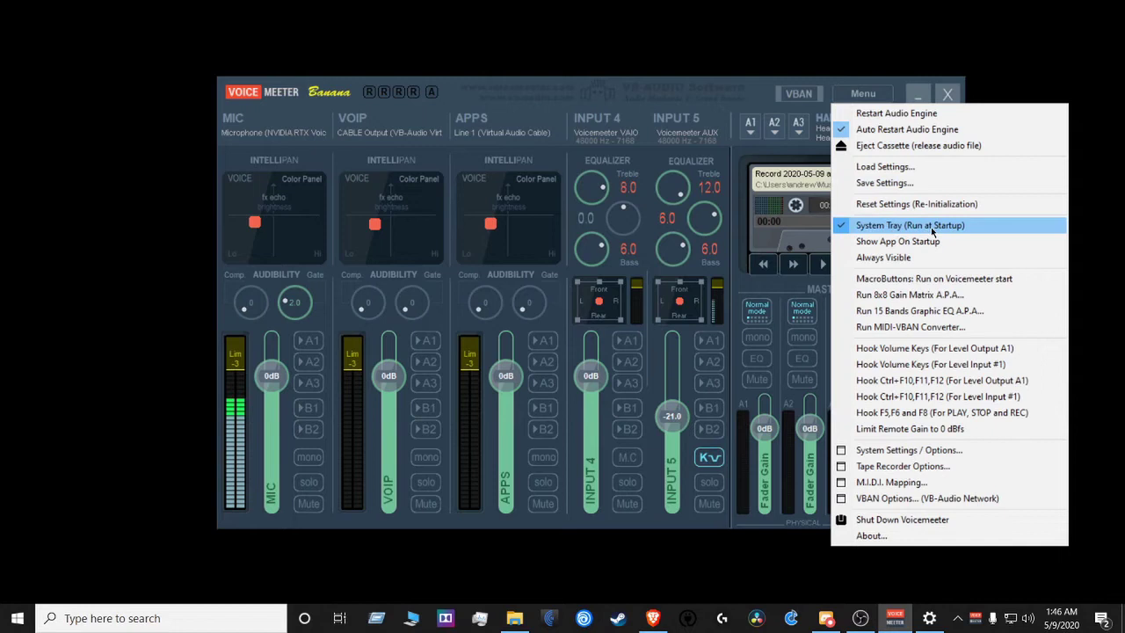
pyautogui.click(850, 38)
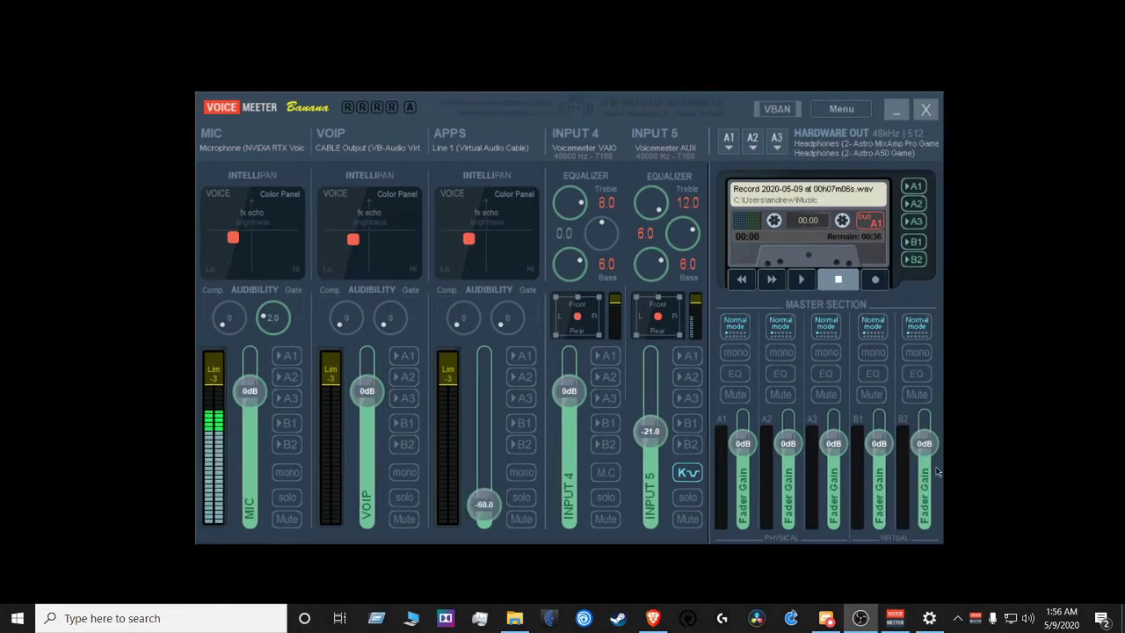
pyautogui.click(729, 149)
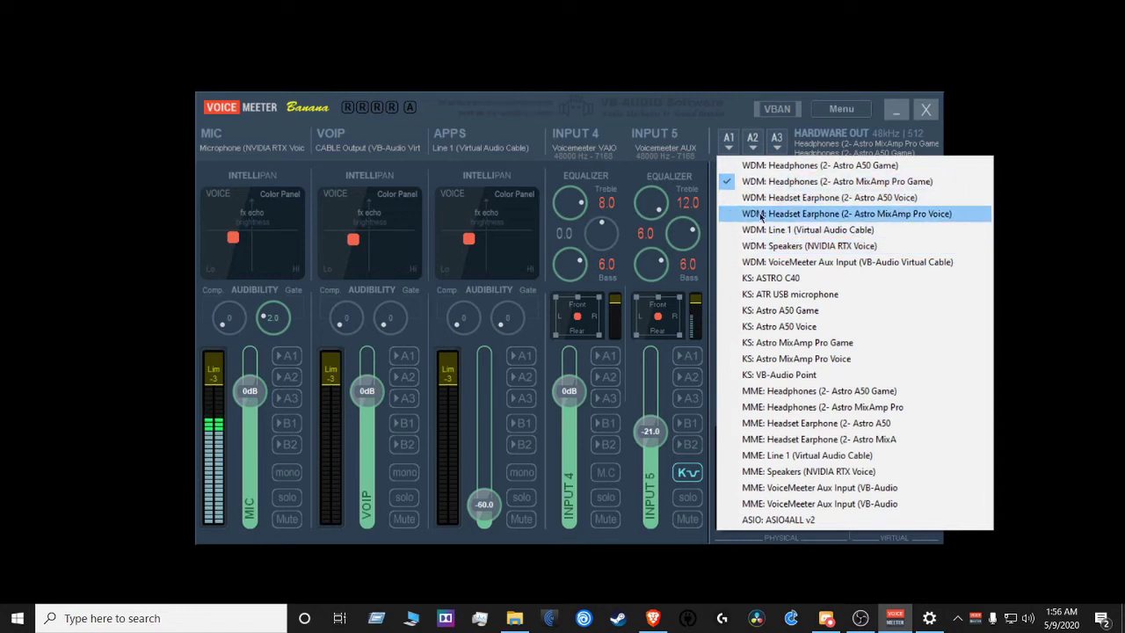
pyautogui.click(744, 181)
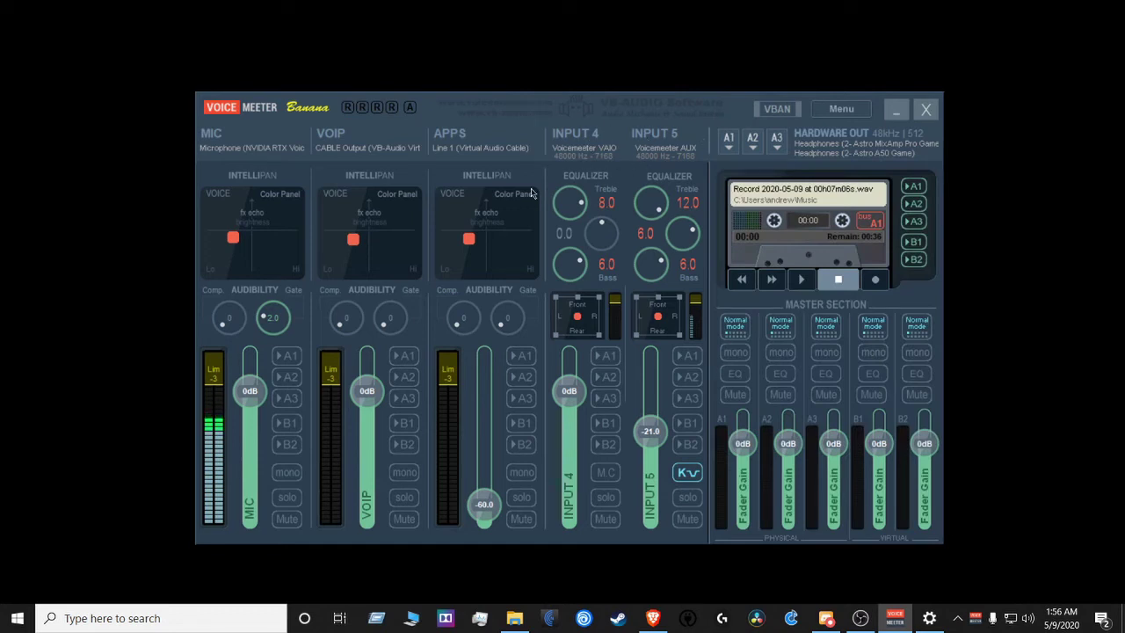
pyautogui.click(355, 153)
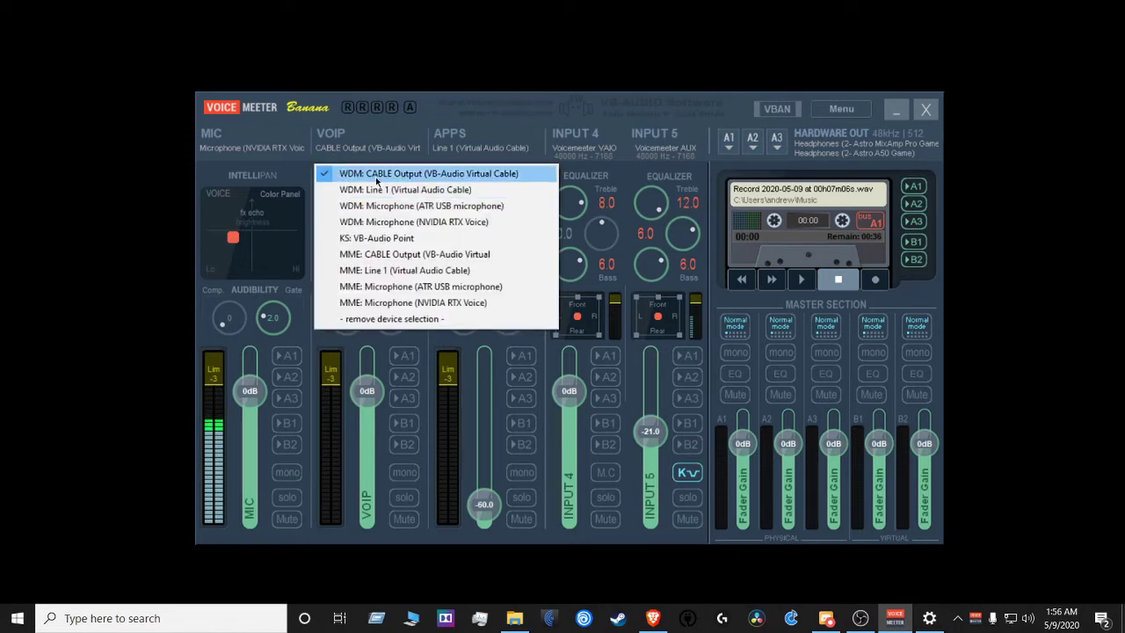
pyautogui.click(349, 137)
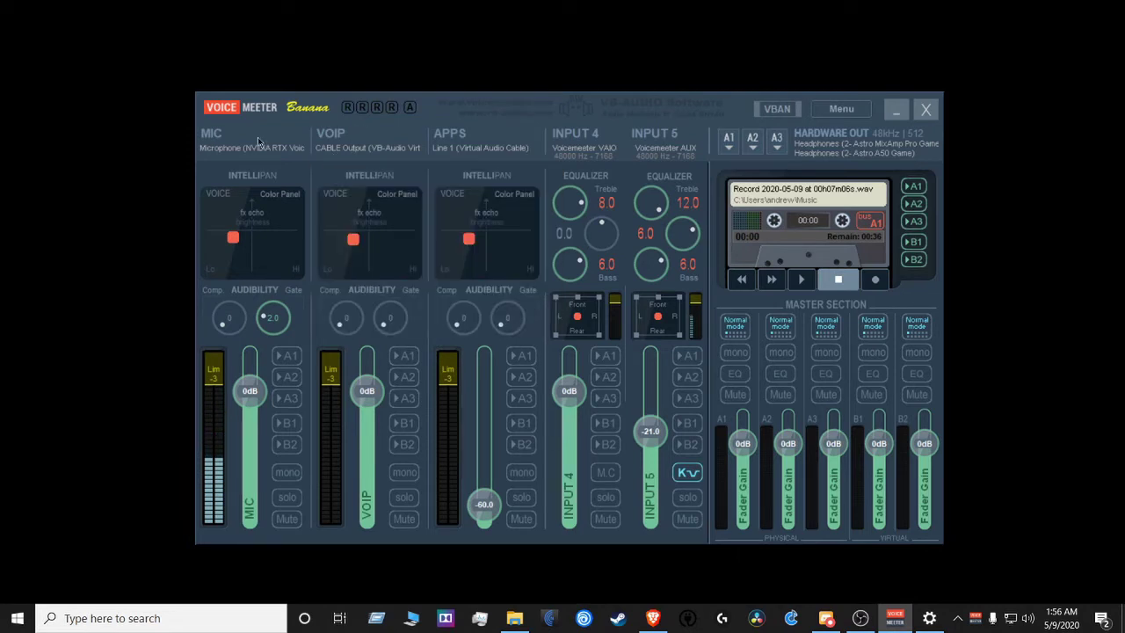
pyautogui.click(221, 140)
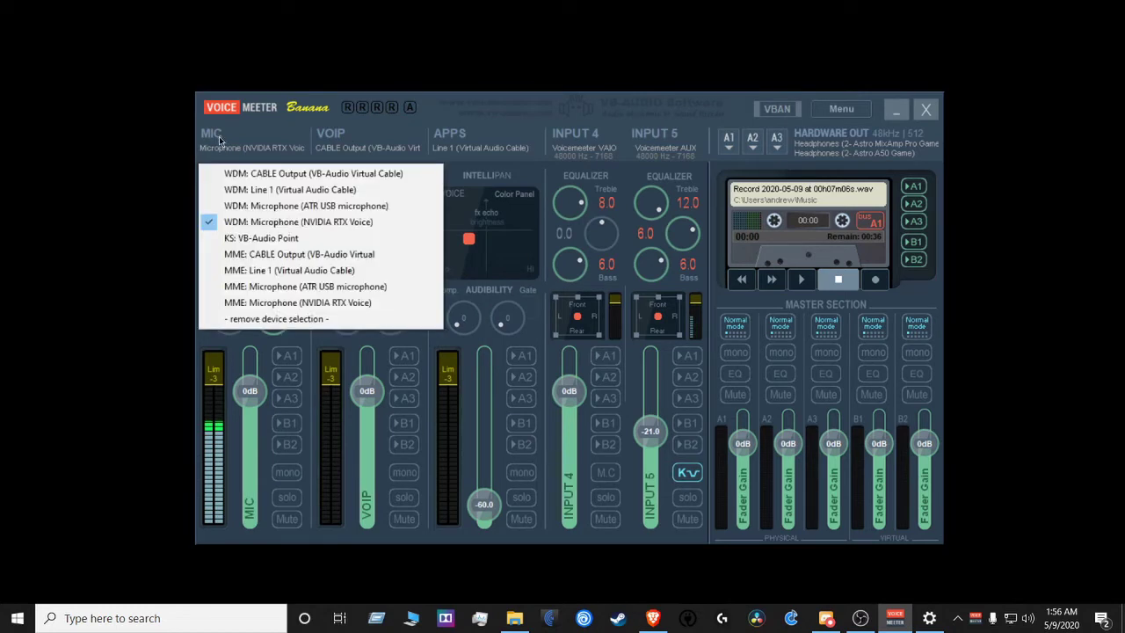
pyautogui.click(262, 222)
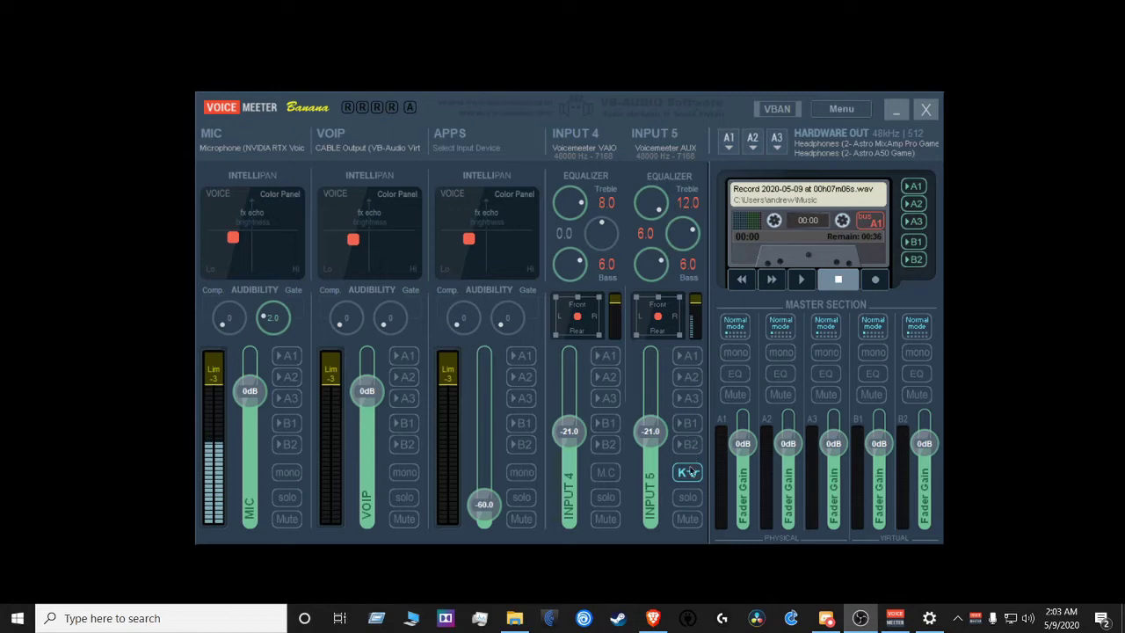
pyautogui.click(930, 615)
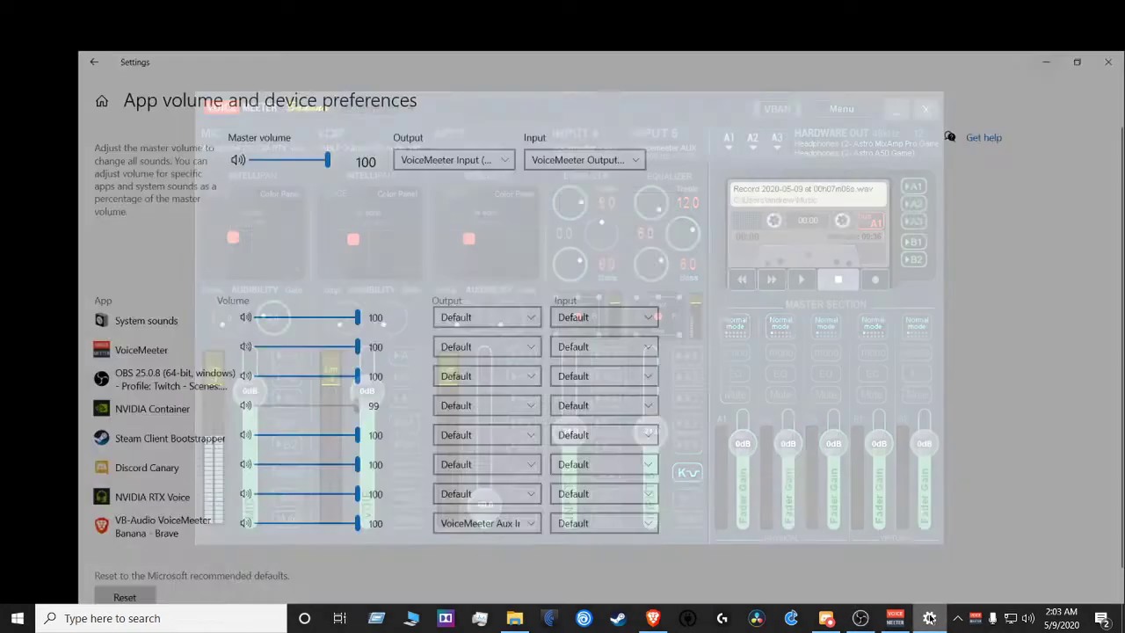
pyautogui.click(17, 11)
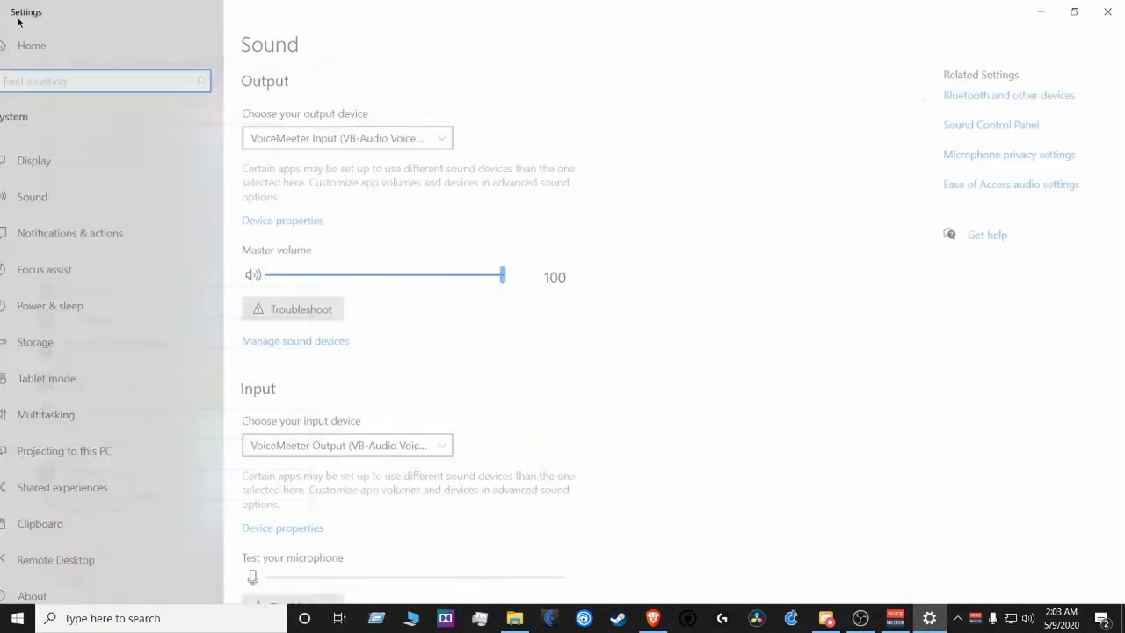
pyautogui.scroll(-2, 691, 476)
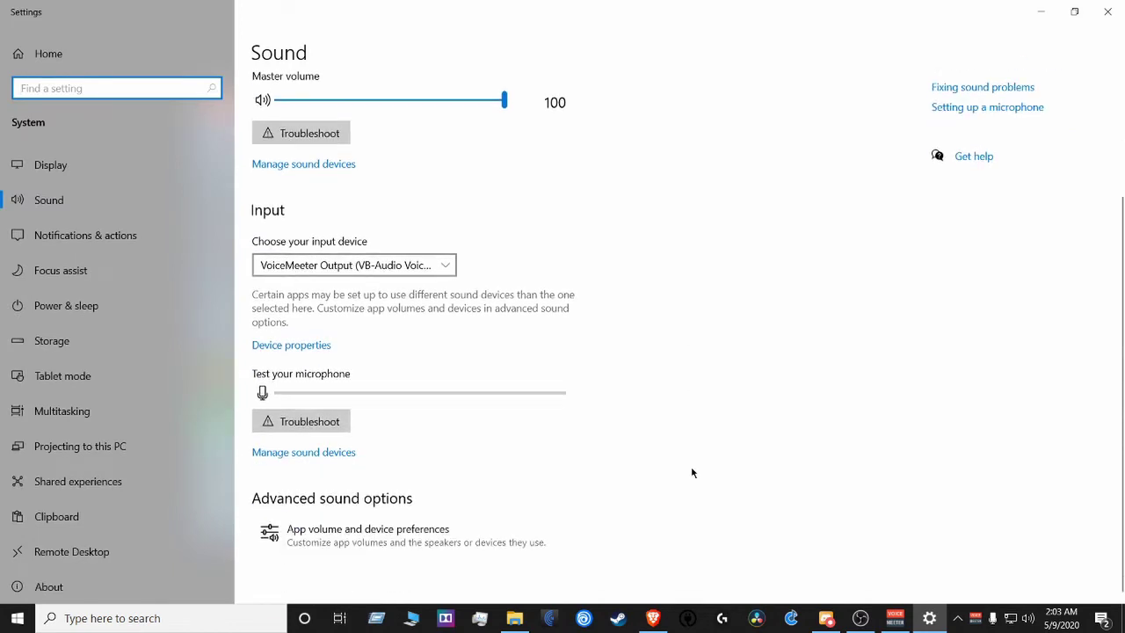
pyautogui.click(363, 536)
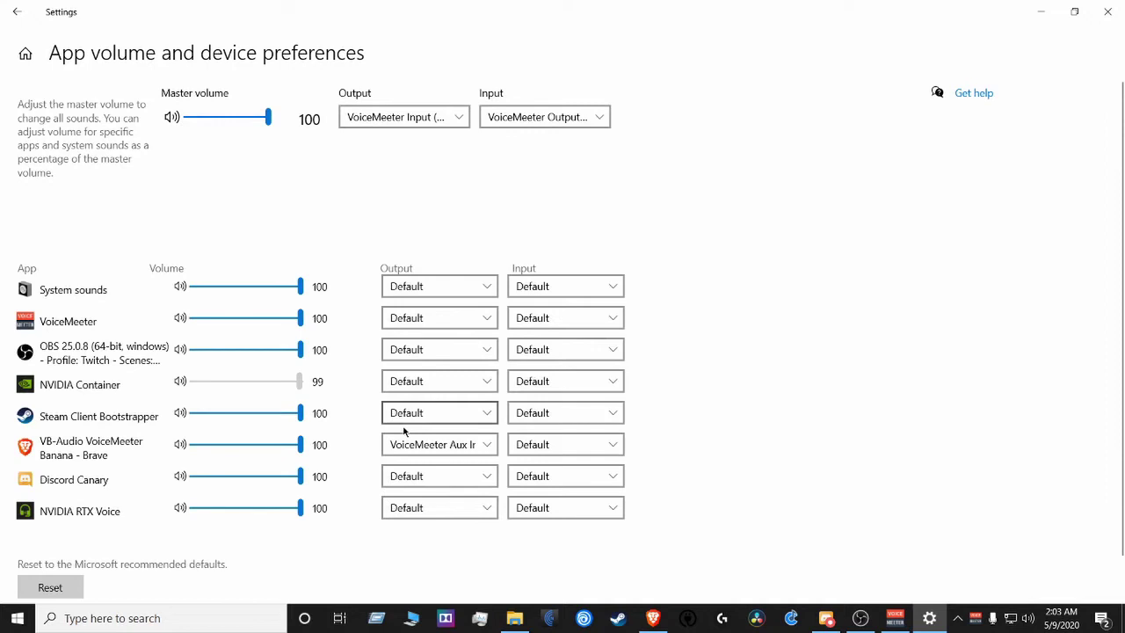
pyautogui.click(460, 446)
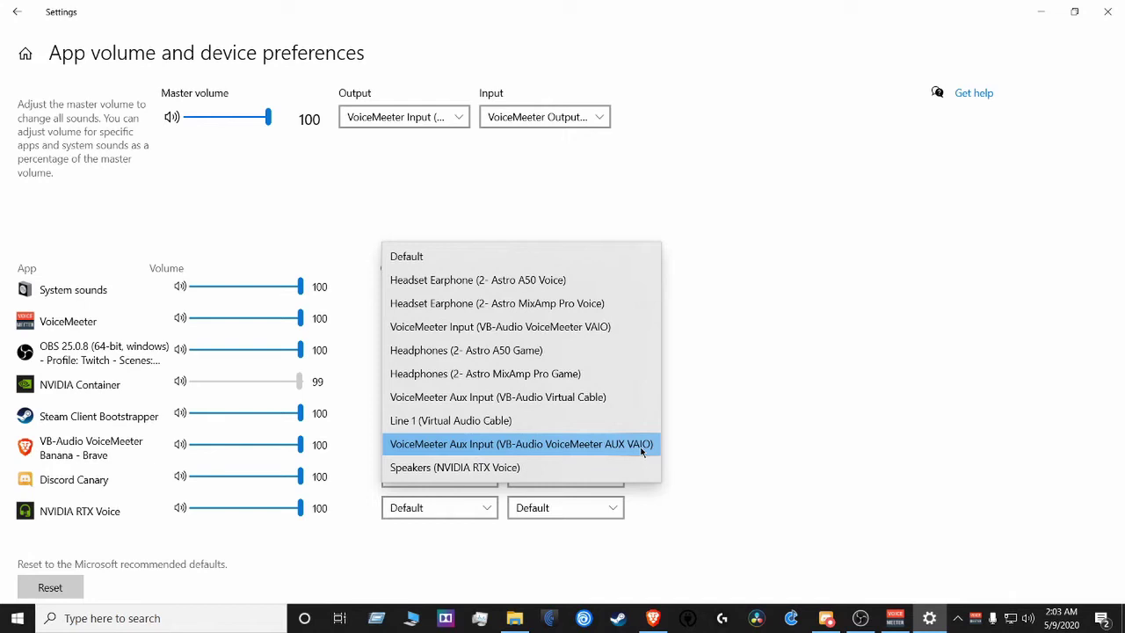
pyautogui.click(733, 461)
pyautogui.click(1041, 12)
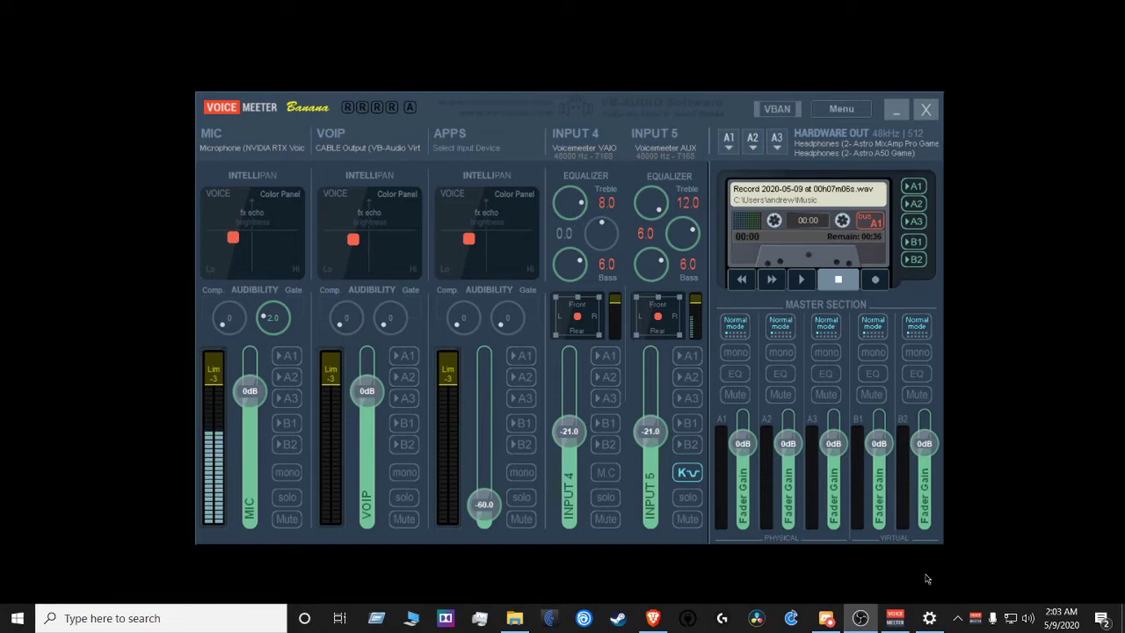
pyautogui.click(929, 618)
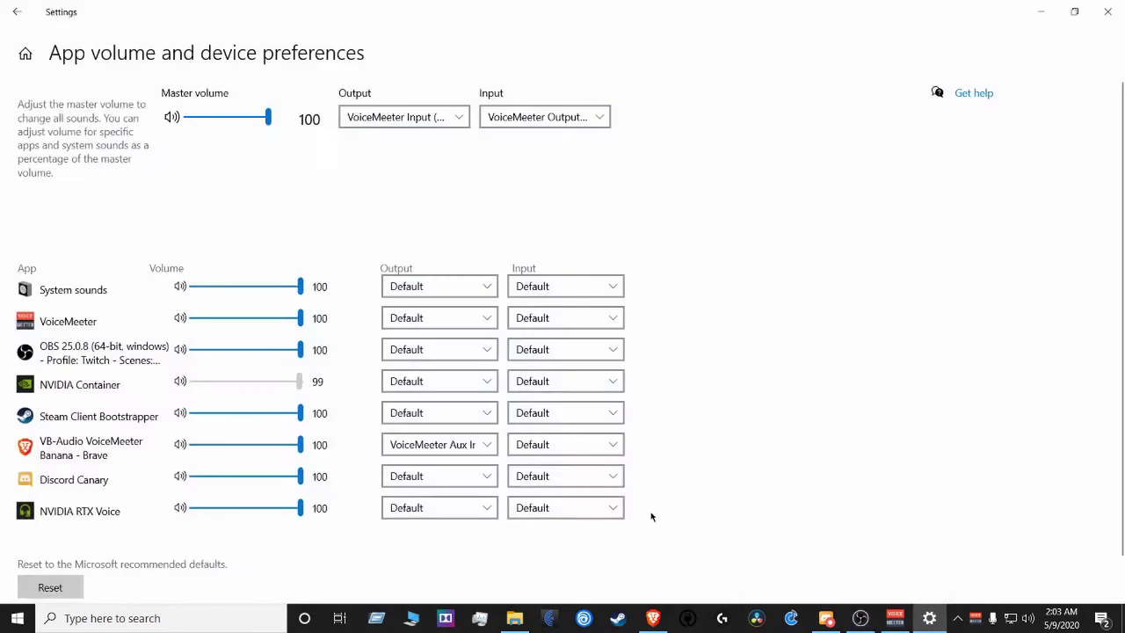
pyautogui.click(472, 445)
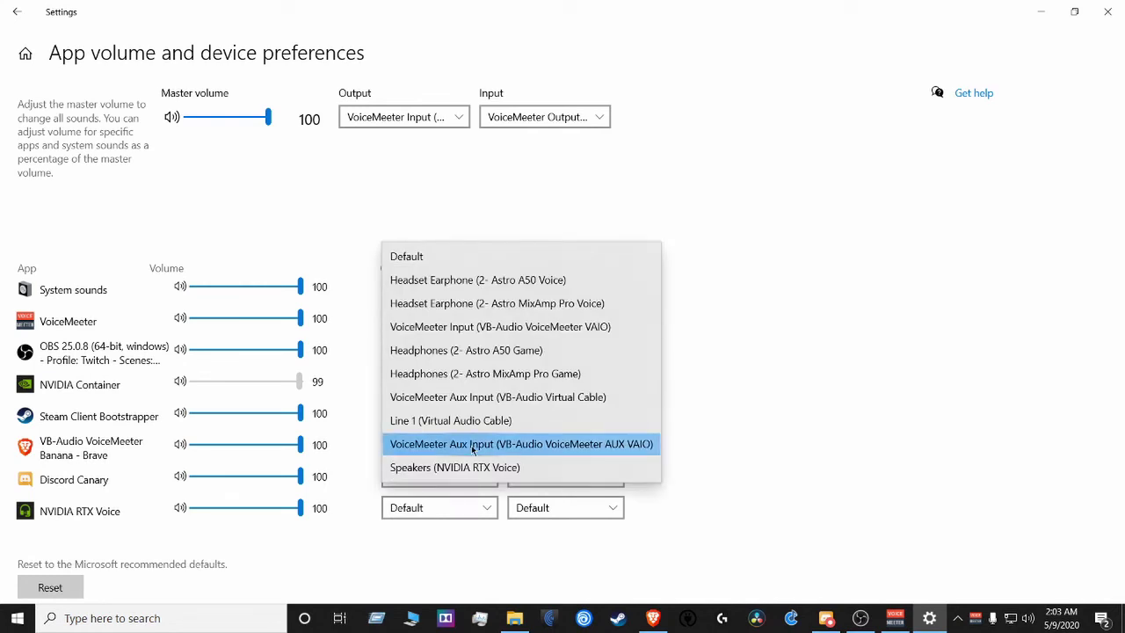
pyautogui.click(605, 329)
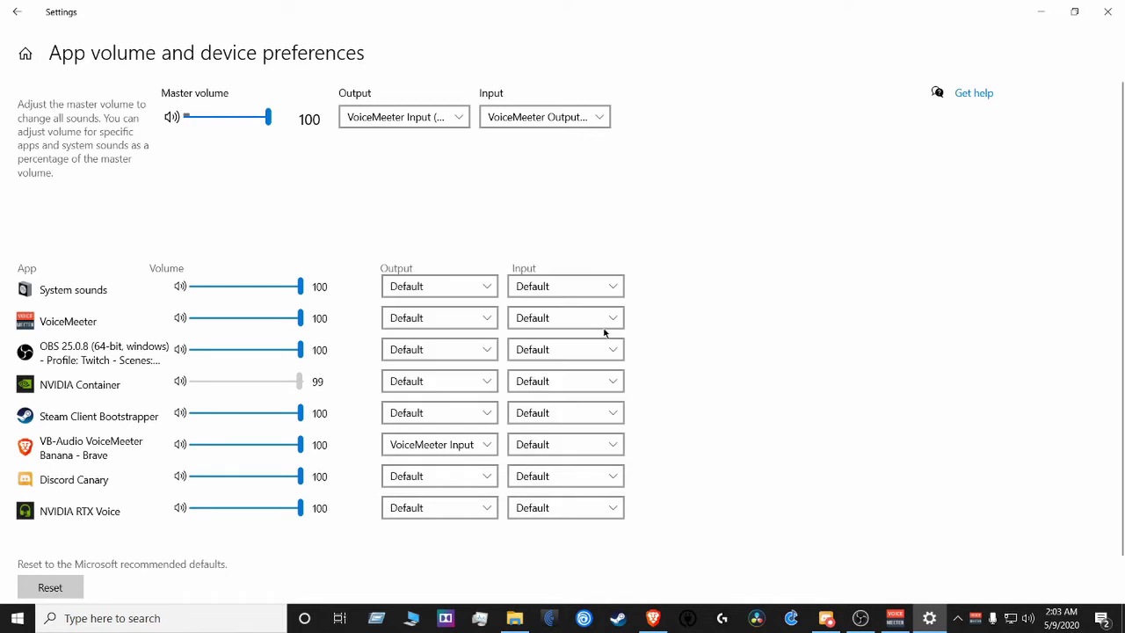
pyautogui.click(1033, 17)
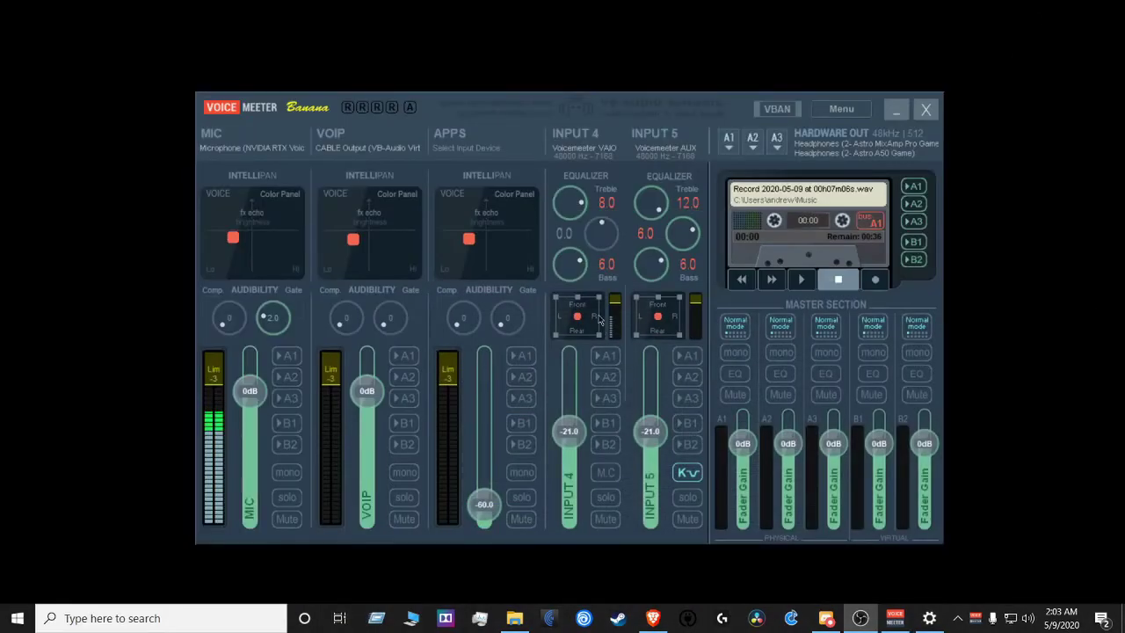
pyautogui.click(929, 618)
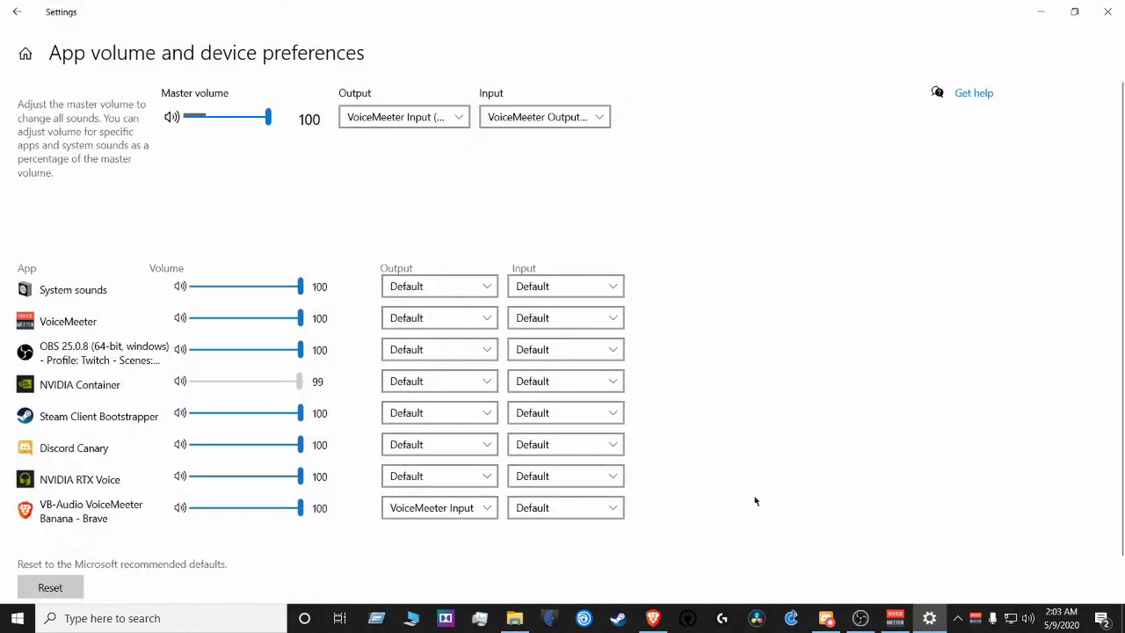
pyautogui.click(481, 510)
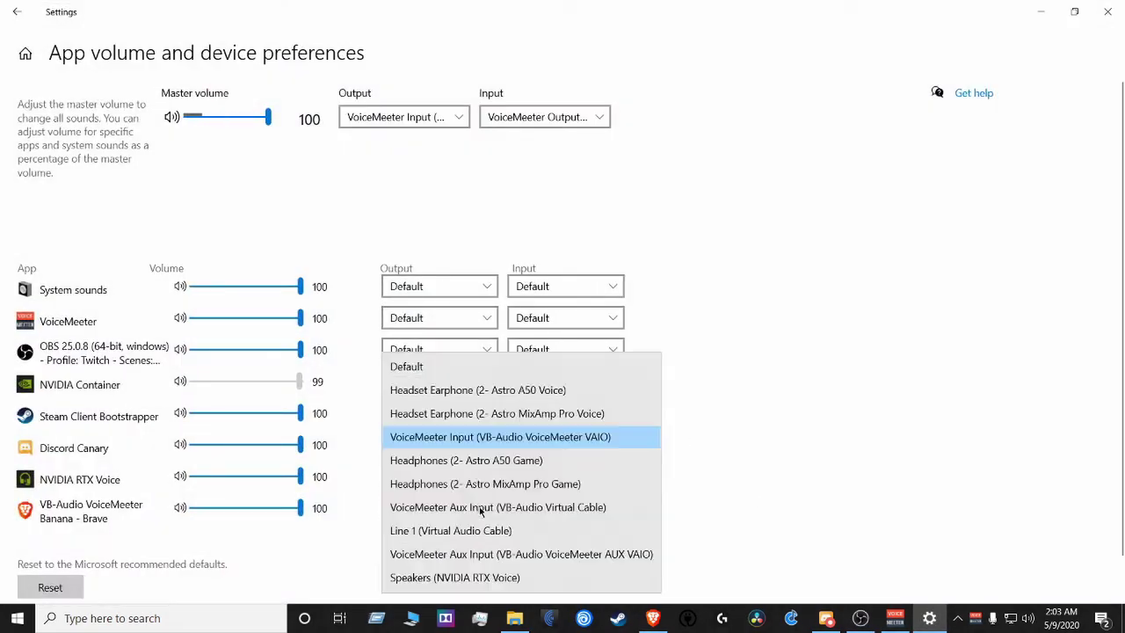
pyautogui.click(617, 555)
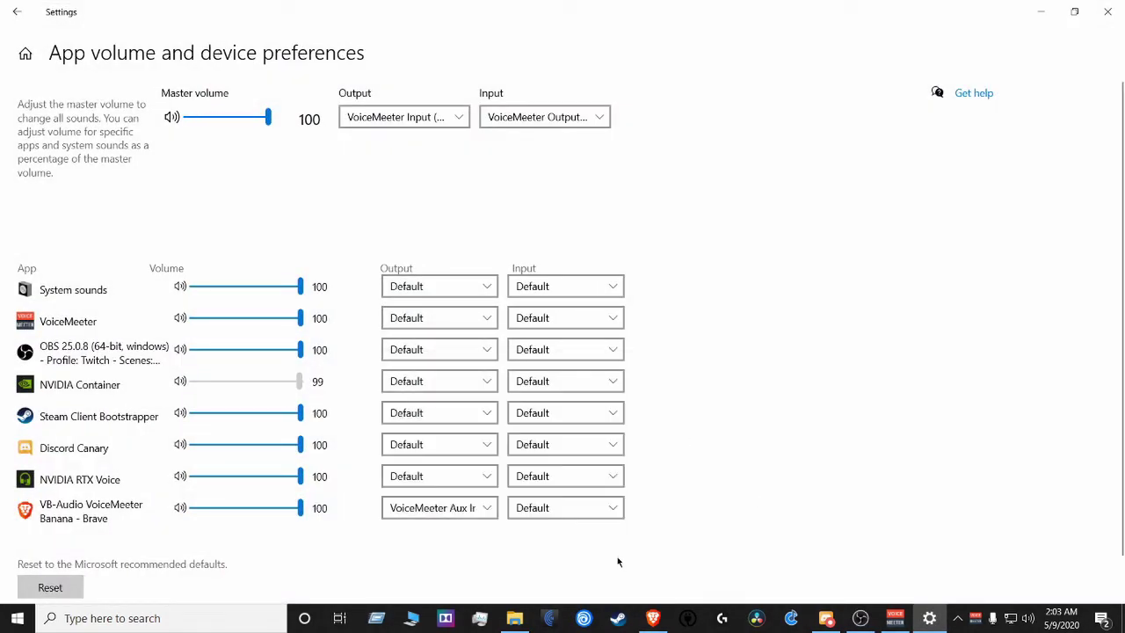
pyautogui.click(1038, 12)
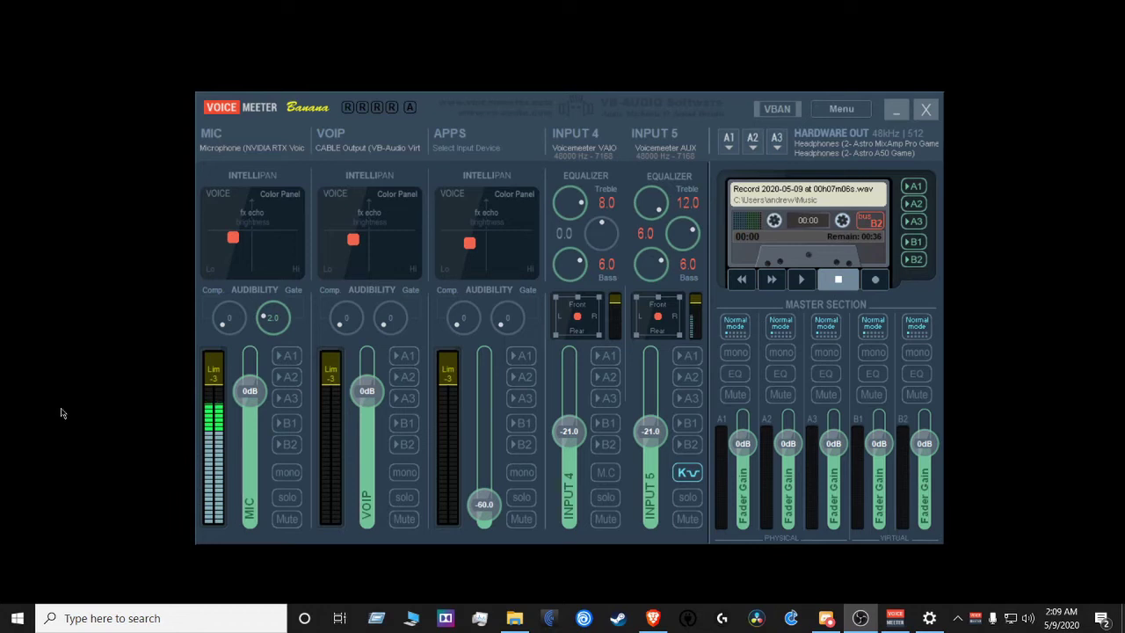
# Toggle MIC's Intellipan to 3D and back to voice colour, nudging the colour slightly right.
pyautogui.click(281, 238)
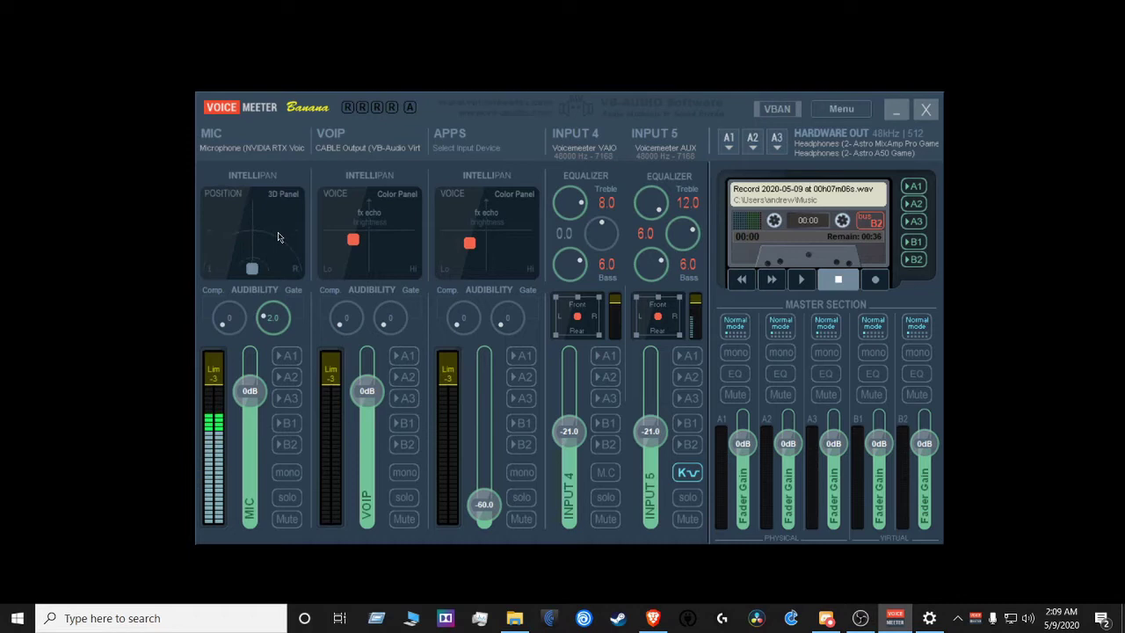
pyautogui.click(278, 237)
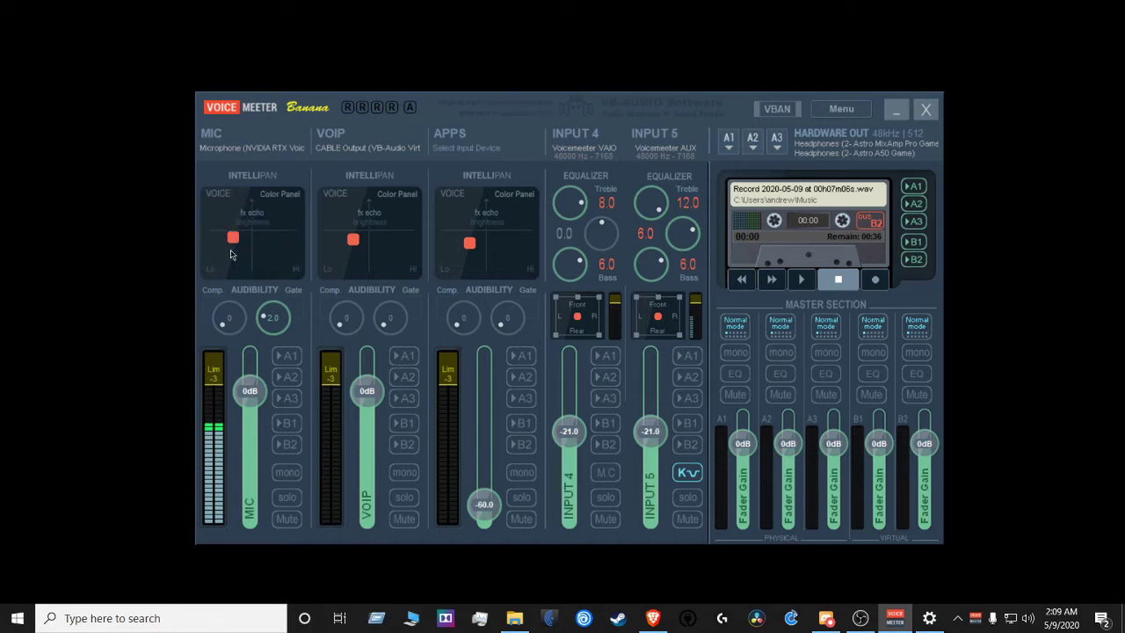
pyautogui.moveTo(236, 243)
pyautogui.mouseDown()
pyautogui.moveTo(286, 245)
pyautogui.moveTo(221, 244)
pyautogui.moveTo(281, 244)
pyautogui.moveTo(223, 245)
pyautogui.moveTo(278, 245)
pyautogui.moveTo(243, 247)
pyautogui.moveTo(254, 243)
pyautogui.moveTo(257, 273)
pyautogui.moveTo(239, 248)
pyautogui.mouseUp()
# Lower Input 4's treble to 7.4 and raise the APPS limiter to -2.
pyautogui.moveTo(578, 202)
pyautogui.mouseDown()
pyautogui.moveTo(581, 232)
pyautogui.moveTo(573, 217)
pyautogui.mouseUp()
pyautogui.doubleClick(446, 369)
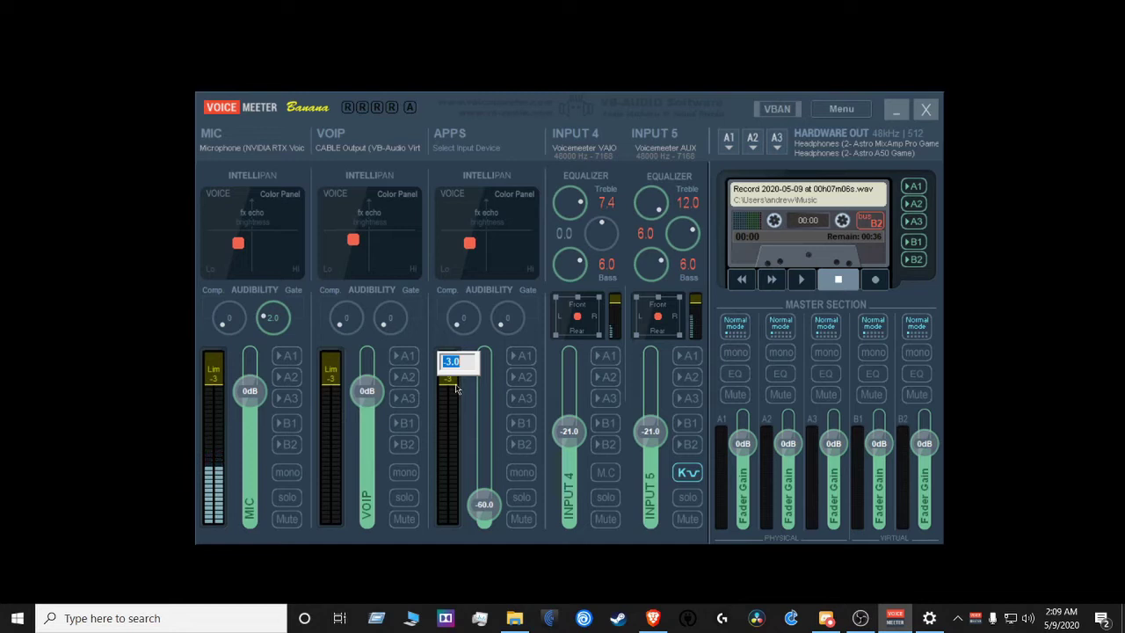
pyautogui.press('Return')
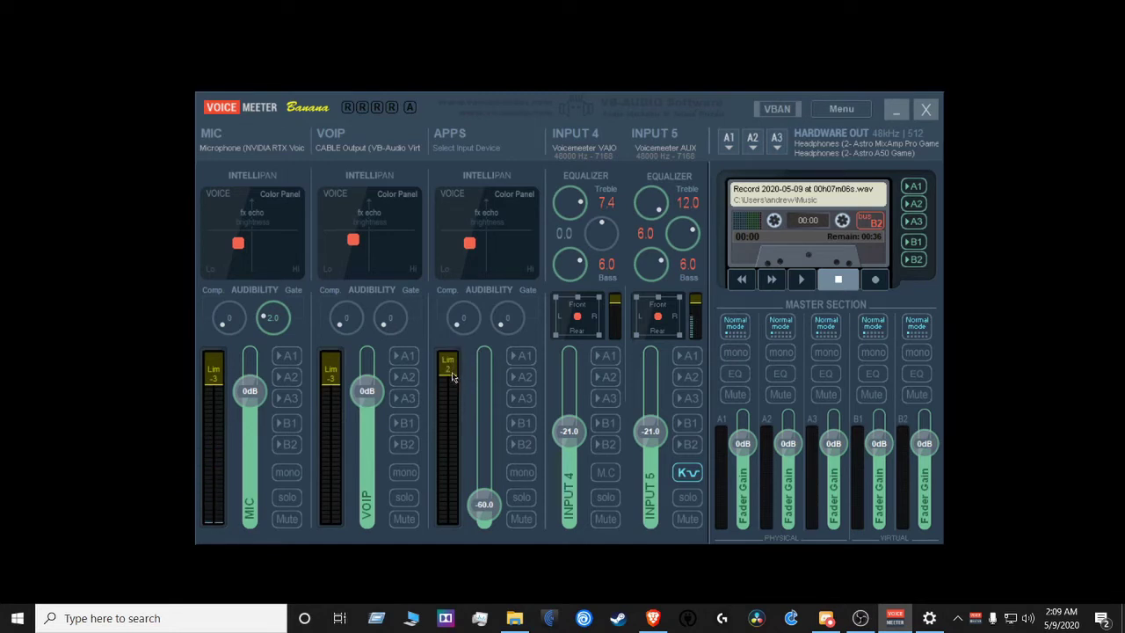
pyautogui.moveTo(448, 363)
pyautogui.mouseDown()
pyautogui.moveTo(448, 466)
pyautogui.moveTo(445, 362)
pyautogui.moveTo(447, 397)
pyautogui.moveTo(445, 385)
pyautogui.mouseUp()
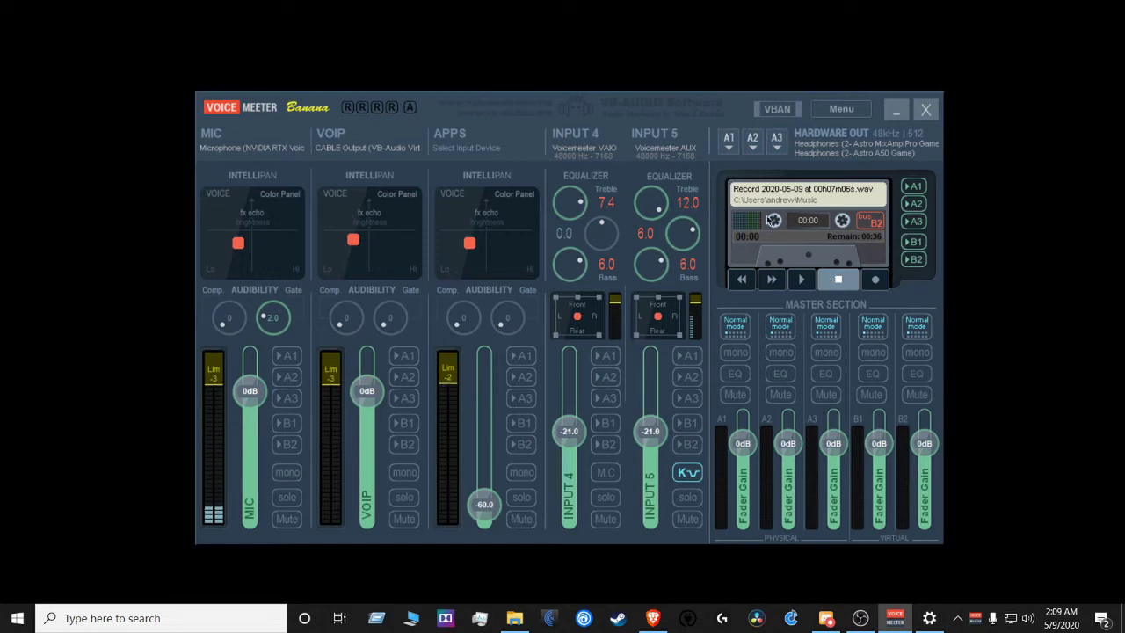
# Open the recorder arming options and try buses A1 through B1 before returning to BUS B2.
pyautogui.rightClick(742, 215)
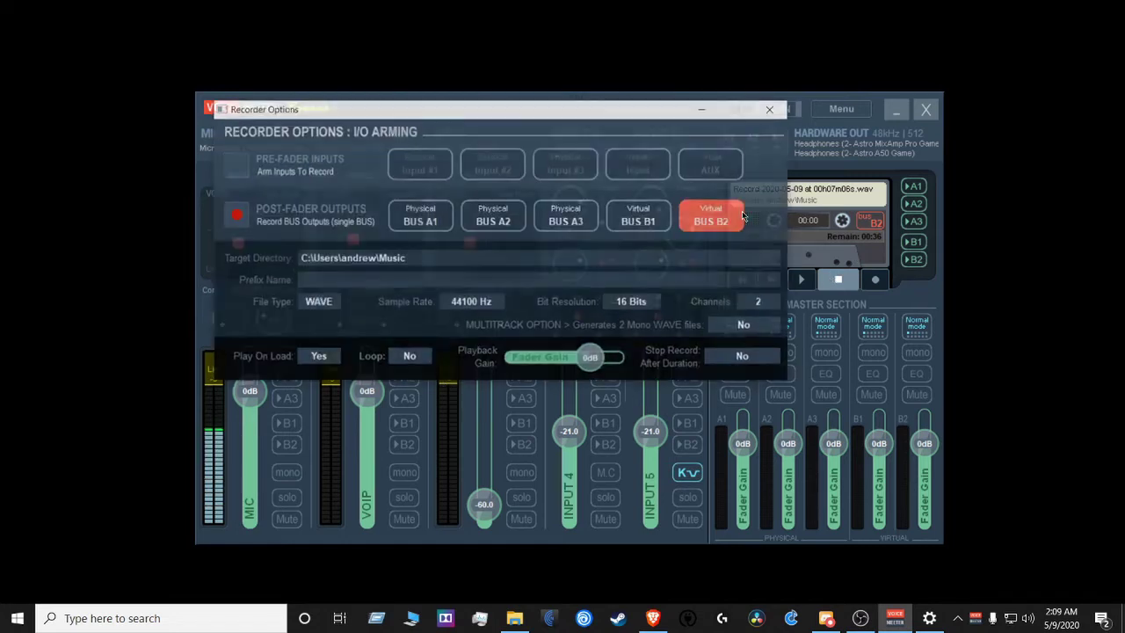
pyautogui.moveTo(526, 111); pyautogui.dragTo(536, 321)
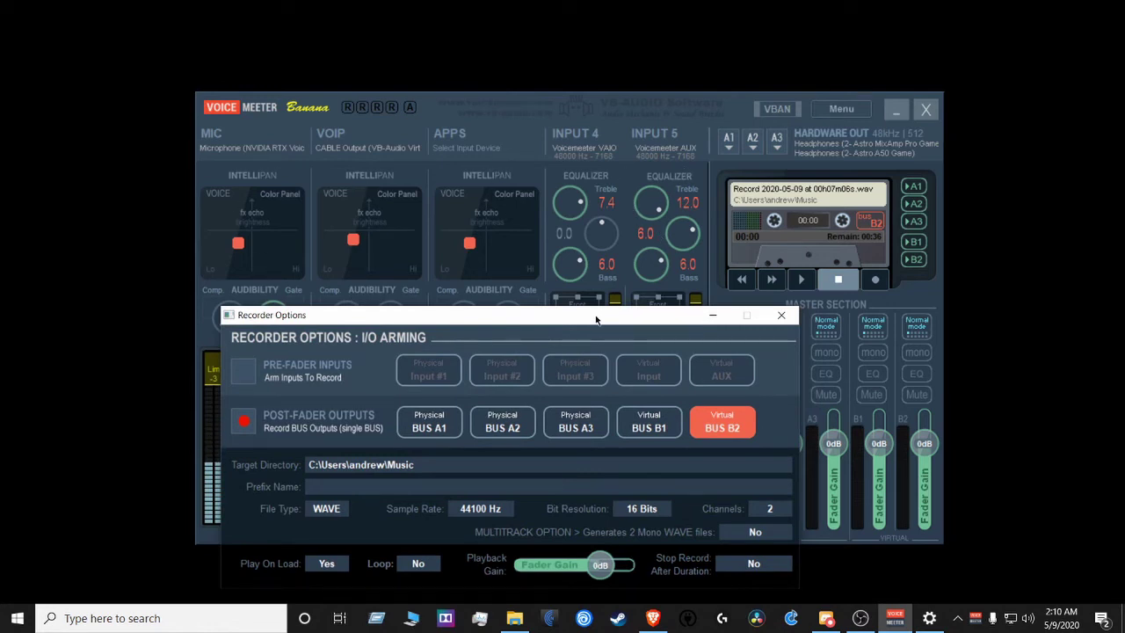
pyautogui.moveTo(601, 315); pyautogui.dragTo(505, 273)
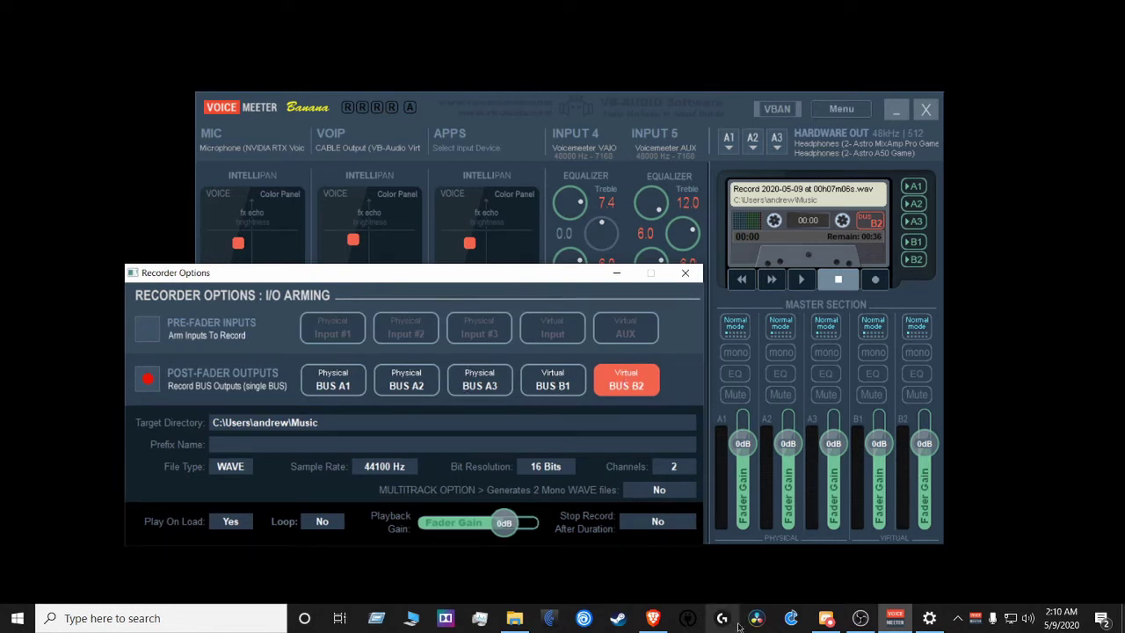
pyautogui.click(355, 387)
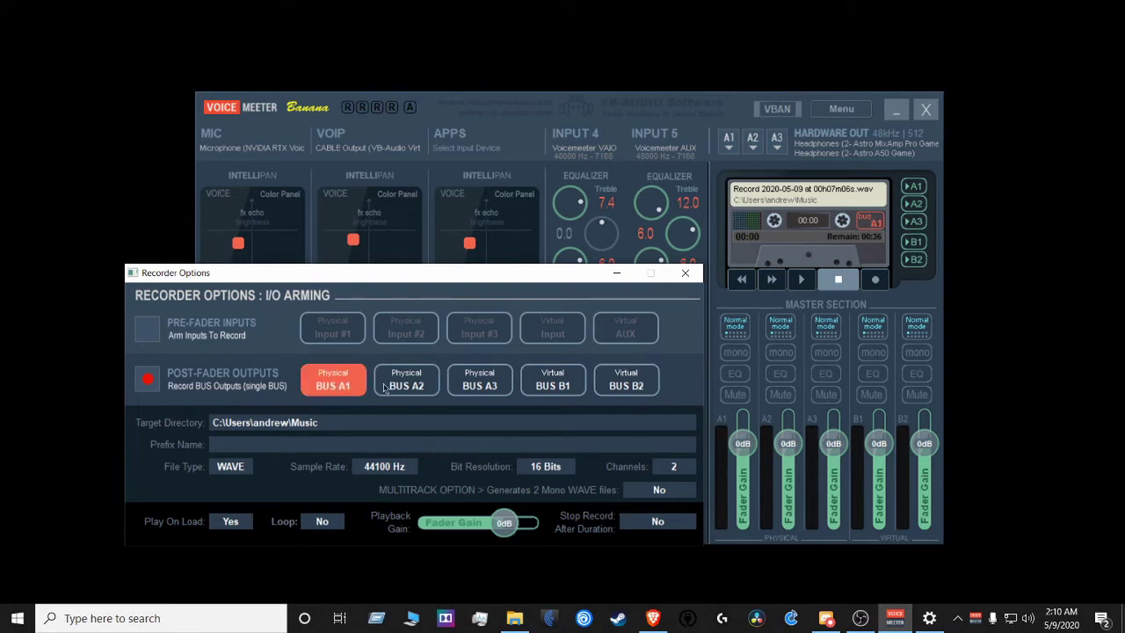
pyautogui.click(399, 388)
pyautogui.click(474, 384)
pyautogui.click(562, 391)
pyautogui.click(636, 391)
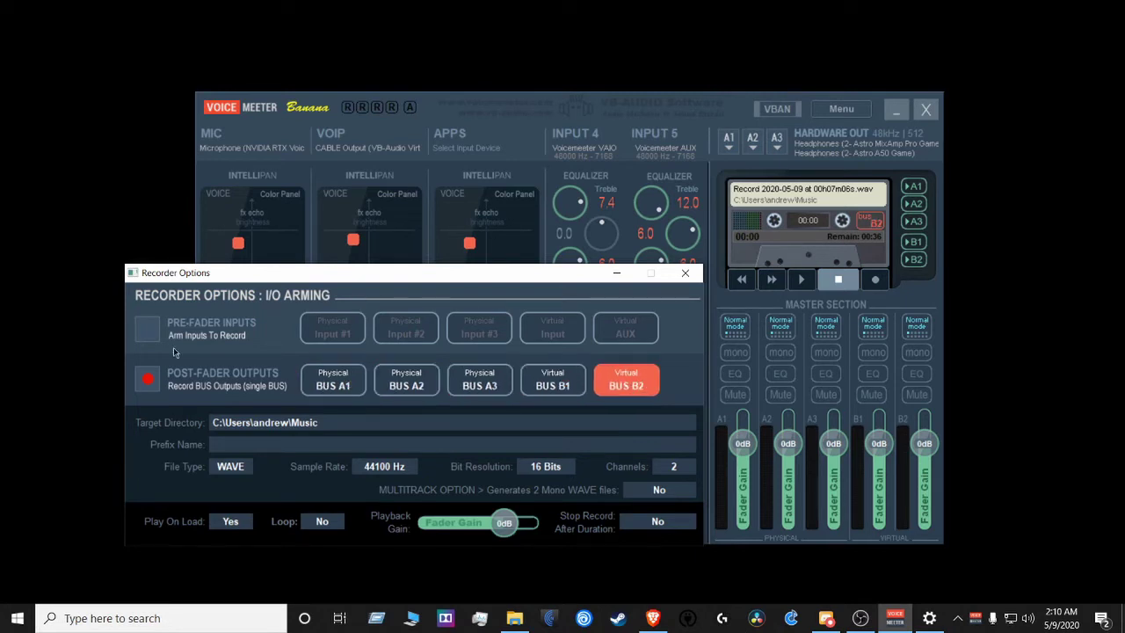
# Switch to pre-fader input recording, arm Inputs #1–#3, Virtual and AUX, then disarm them all.
pyautogui.click(150, 331)
pyautogui.click(346, 332)
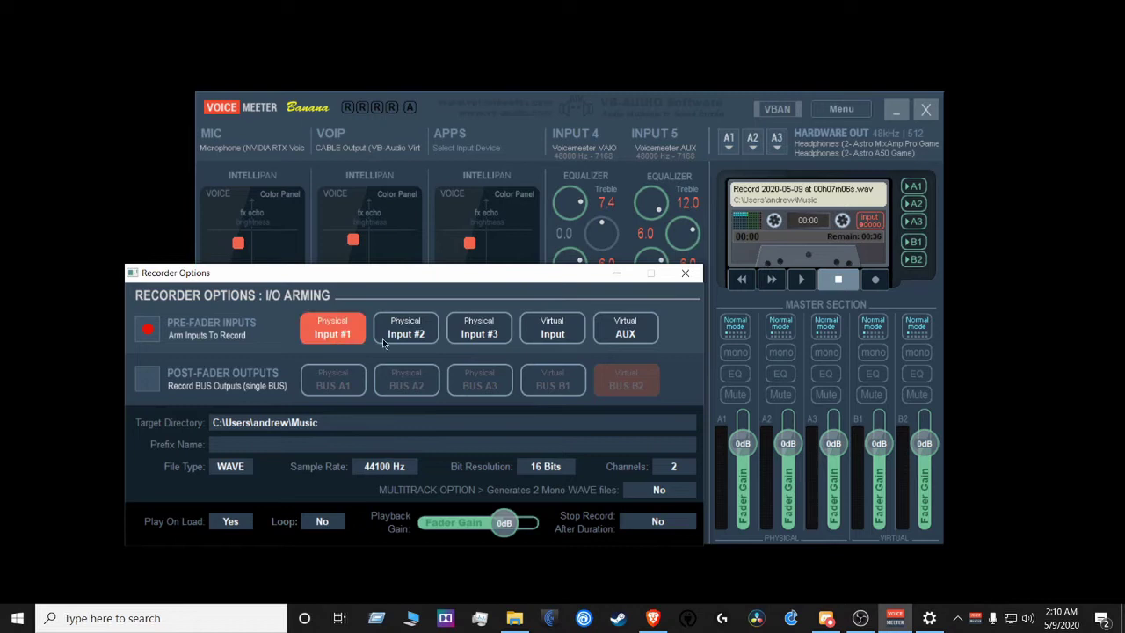
pyautogui.click(418, 340)
pyautogui.click(481, 331)
pyautogui.click(567, 335)
pyautogui.click(620, 333)
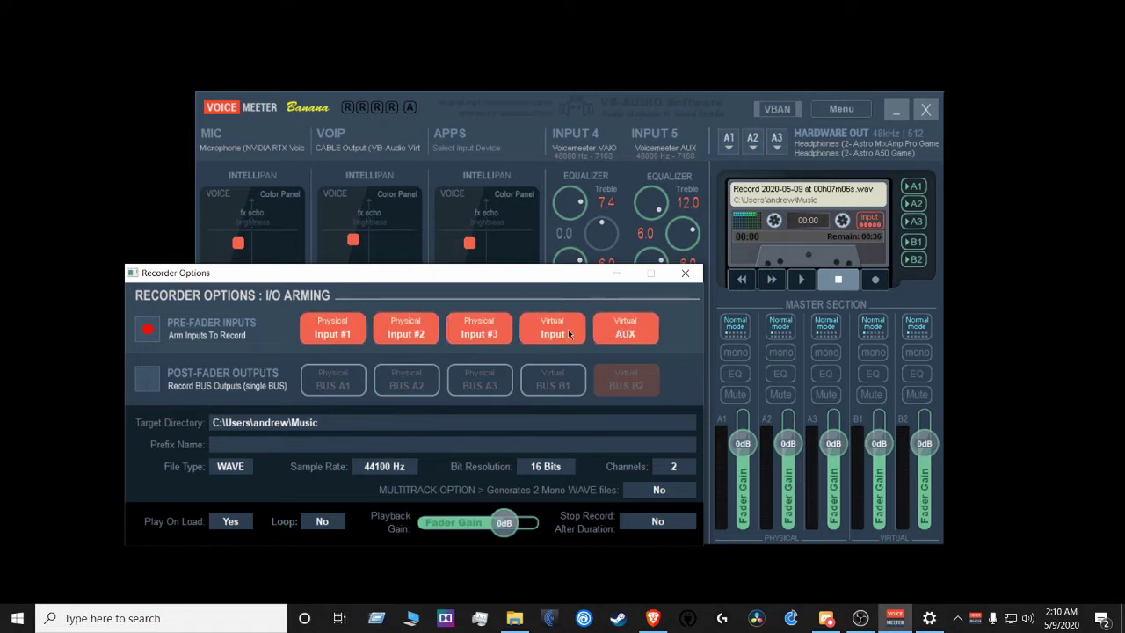
pyautogui.click(571, 334)
pyautogui.click(460, 333)
pyautogui.click(413, 333)
pyautogui.click(333, 333)
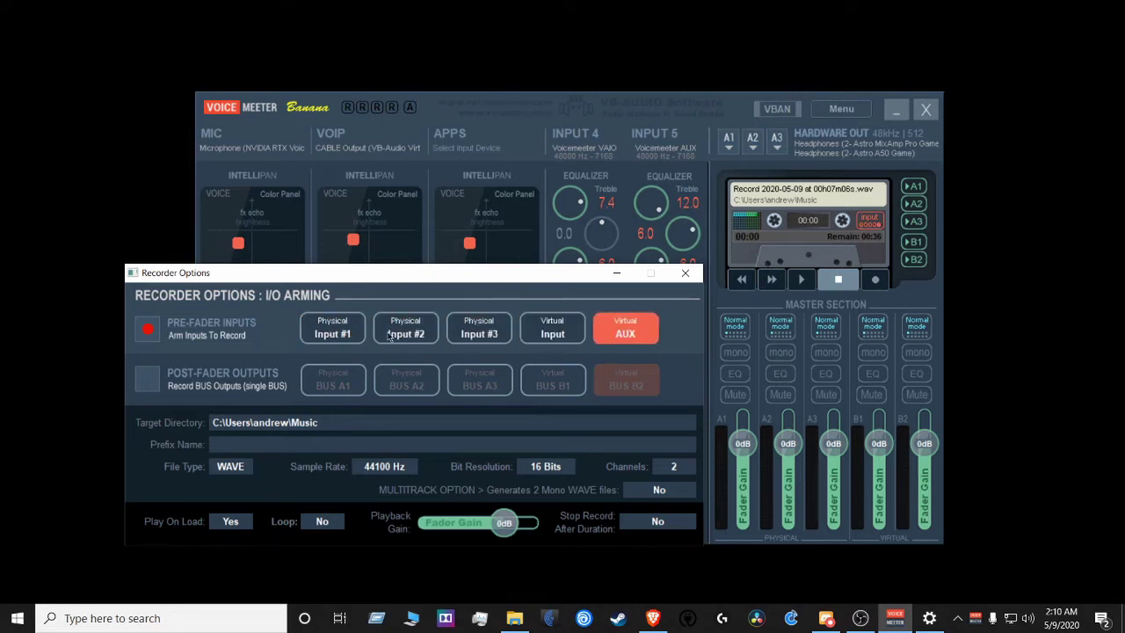
pyautogui.click(615, 330)
# Arm and then disarm the Virtual and AUX inputs for recording.
pyautogui.moveTo(528, 279); pyautogui.dragTo(521, 323)
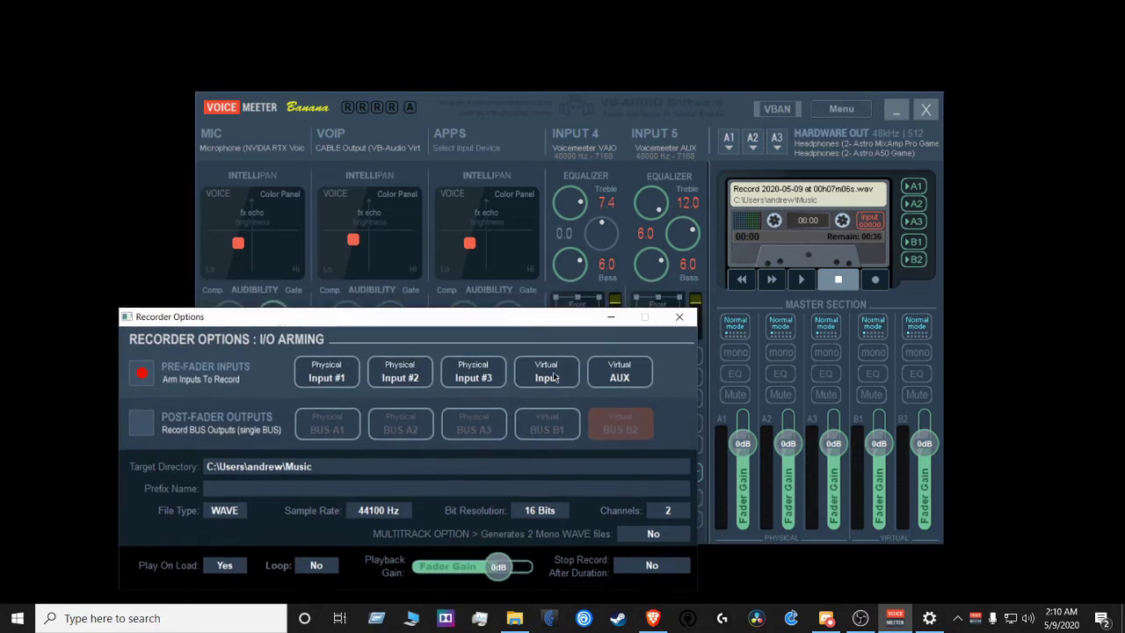
pyautogui.click(552, 373)
pyautogui.click(605, 370)
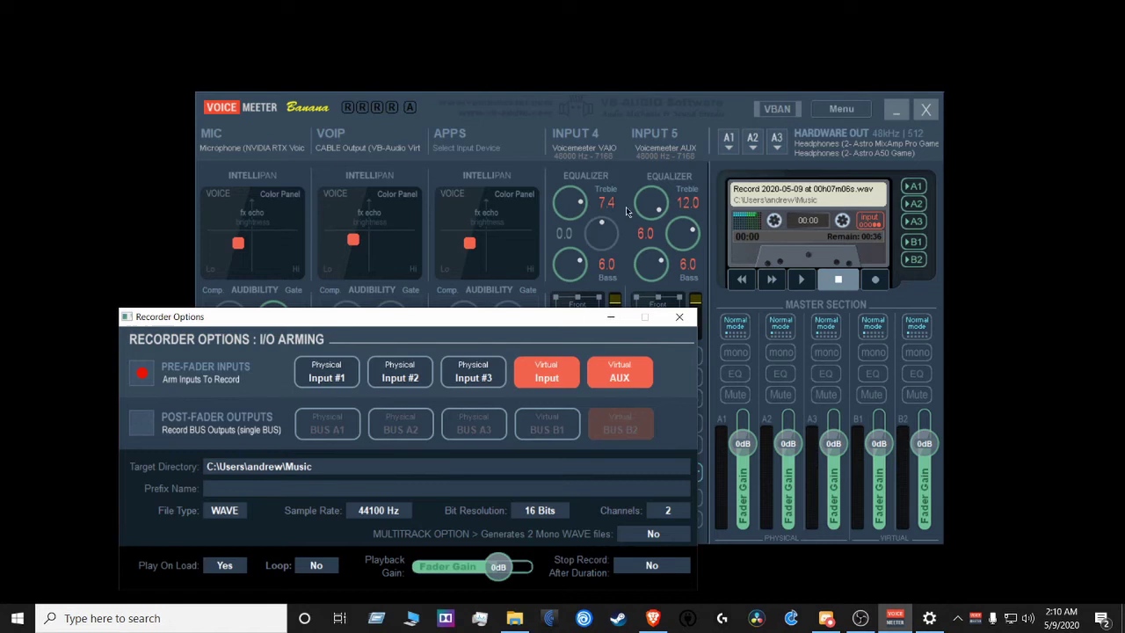
pyautogui.click(554, 389)
pyautogui.click(609, 383)
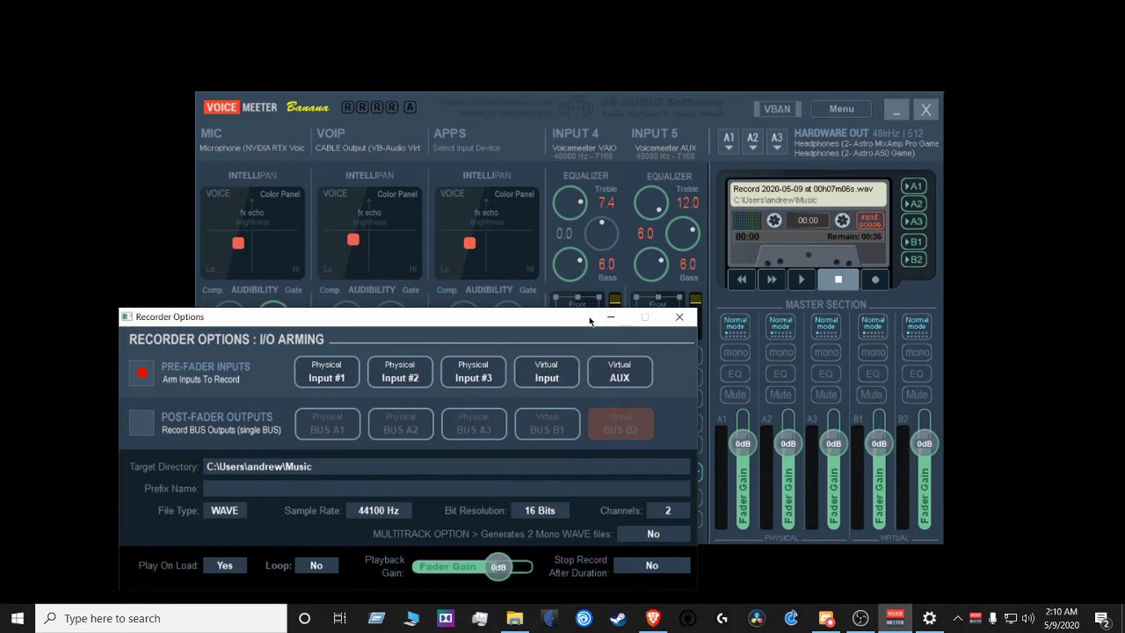
pyautogui.moveTo(589, 322); pyautogui.dragTo(598, 348)
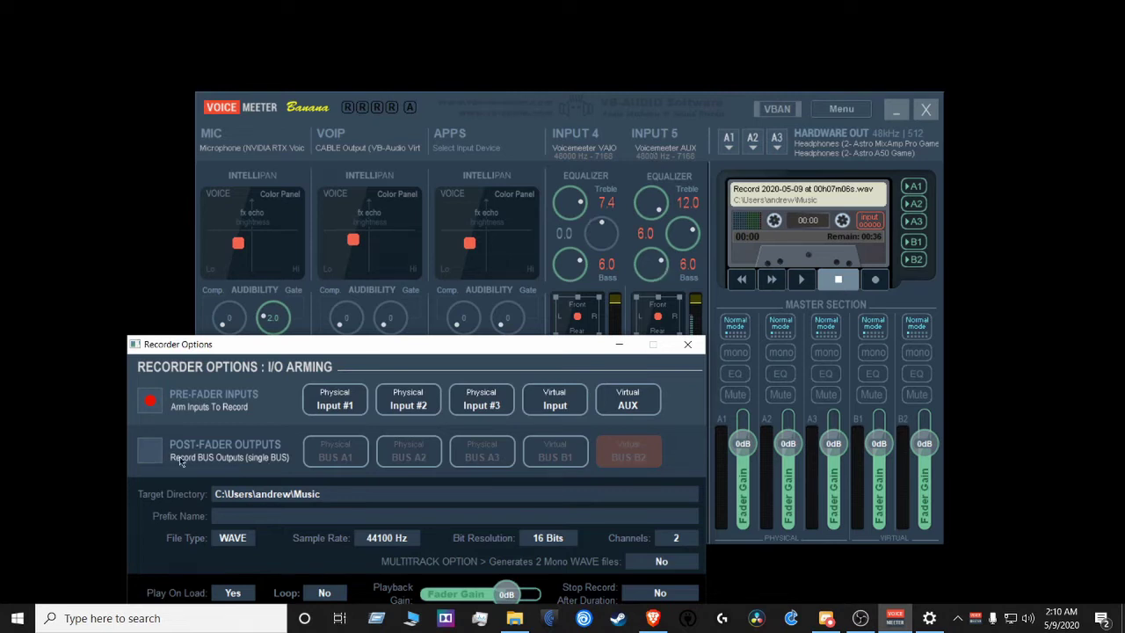
# Return to post-fader output recording with BUS B2 armed.
pyautogui.click(149, 450)
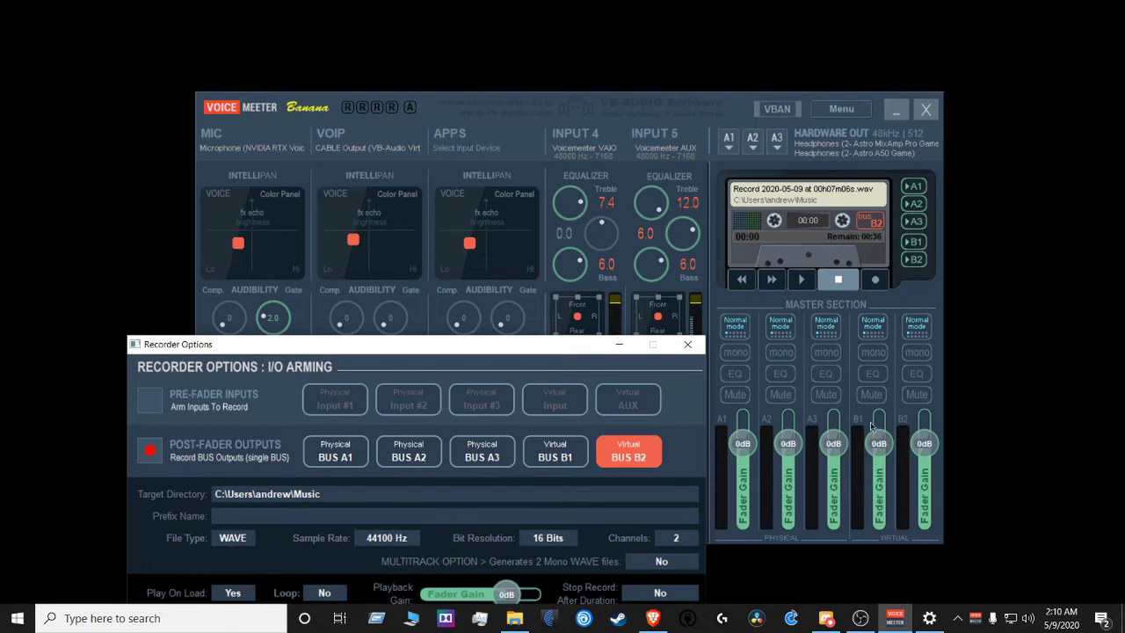
pyautogui.click(582, 447)
pyautogui.click(628, 450)
pyautogui.moveTo(541, 352); pyautogui.dragTo(670, 182)
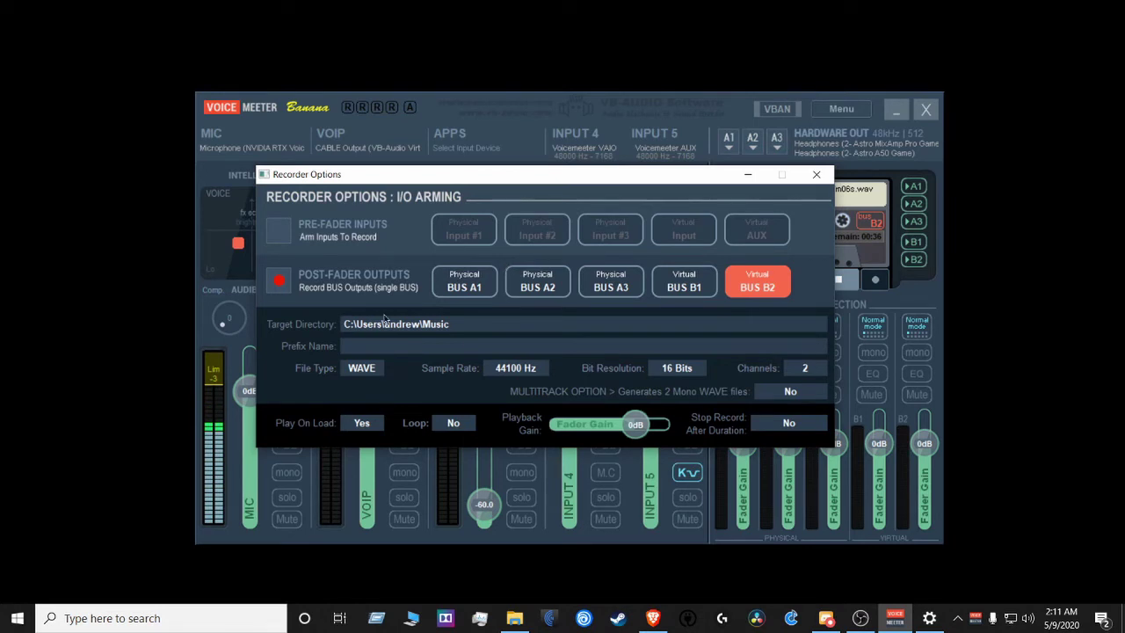
pyautogui.click(370, 375)
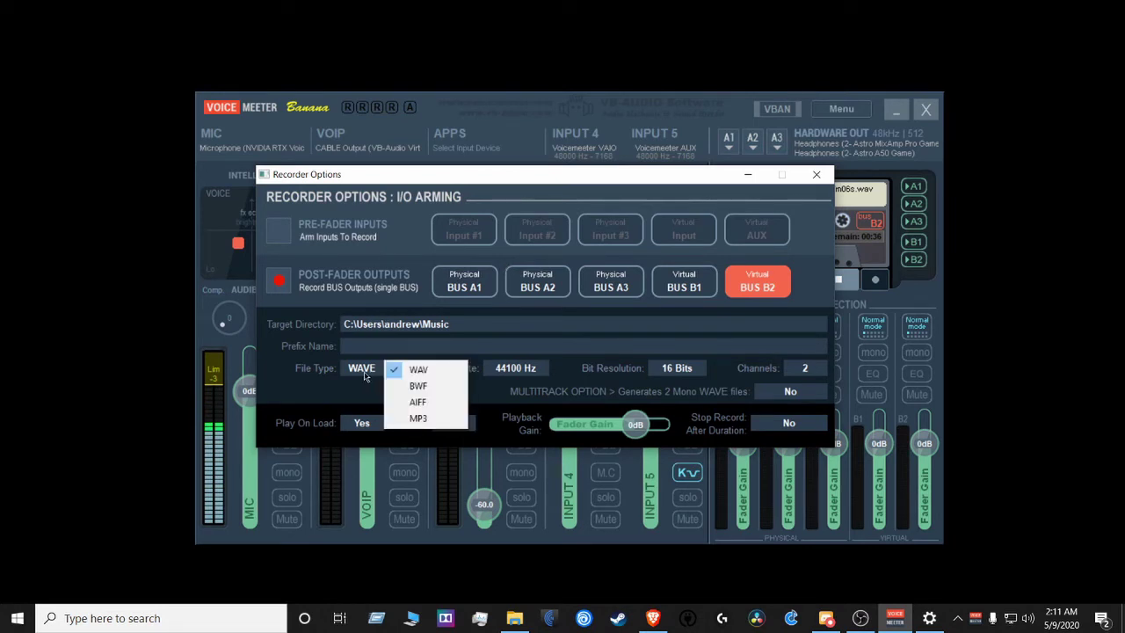
pyautogui.click(312, 381)
pyautogui.click(503, 372)
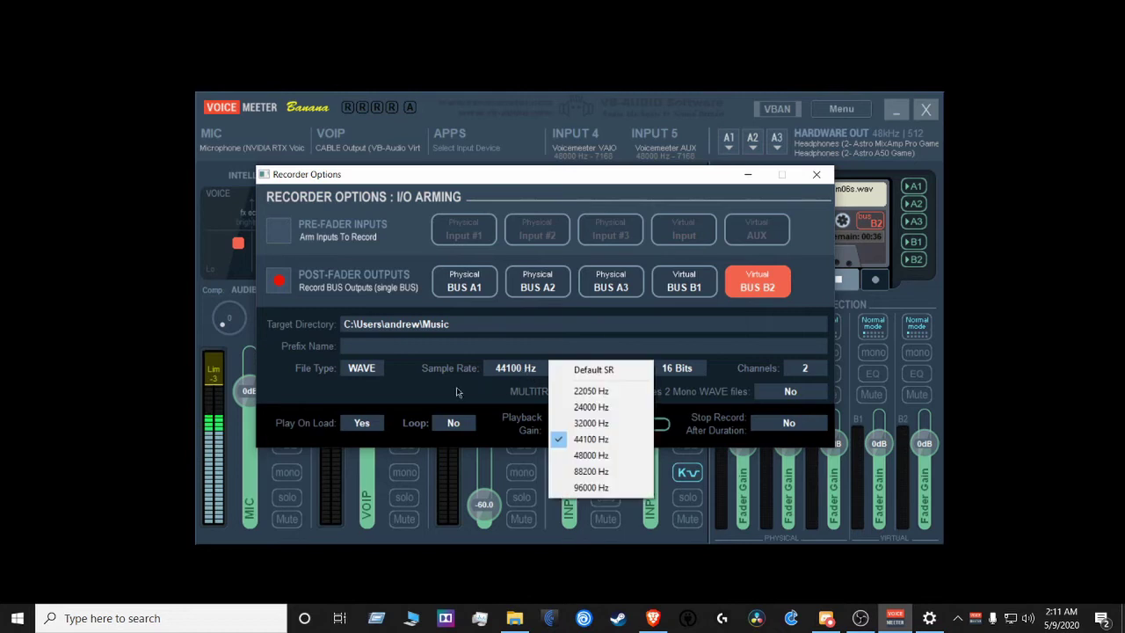
pyautogui.click(429, 389)
pyautogui.click(683, 369)
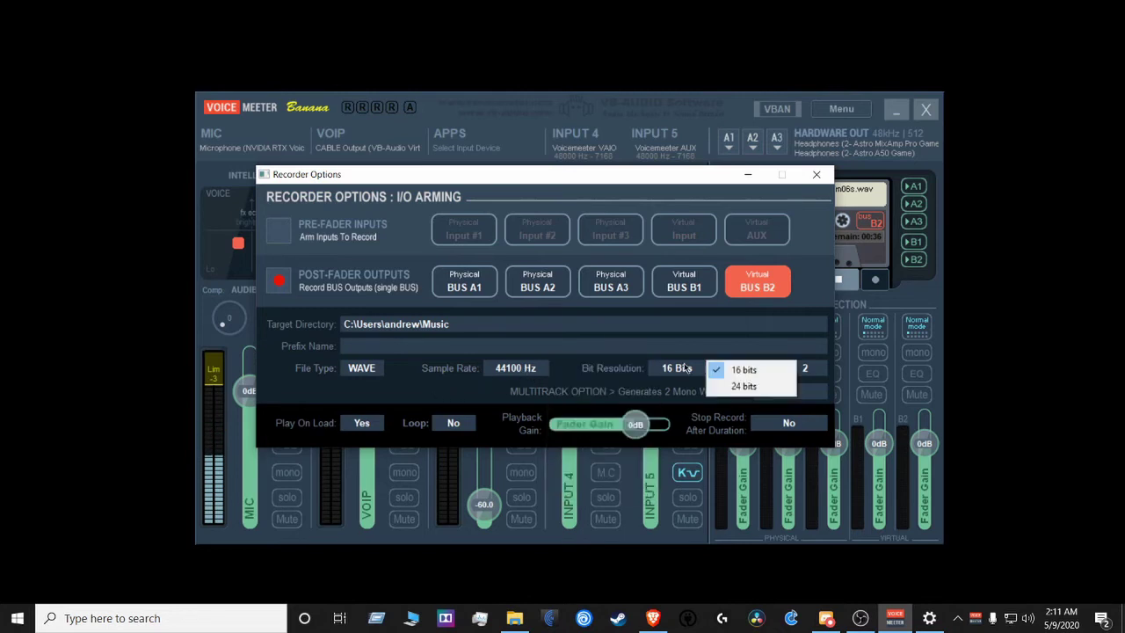
pyautogui.click(556, 373)
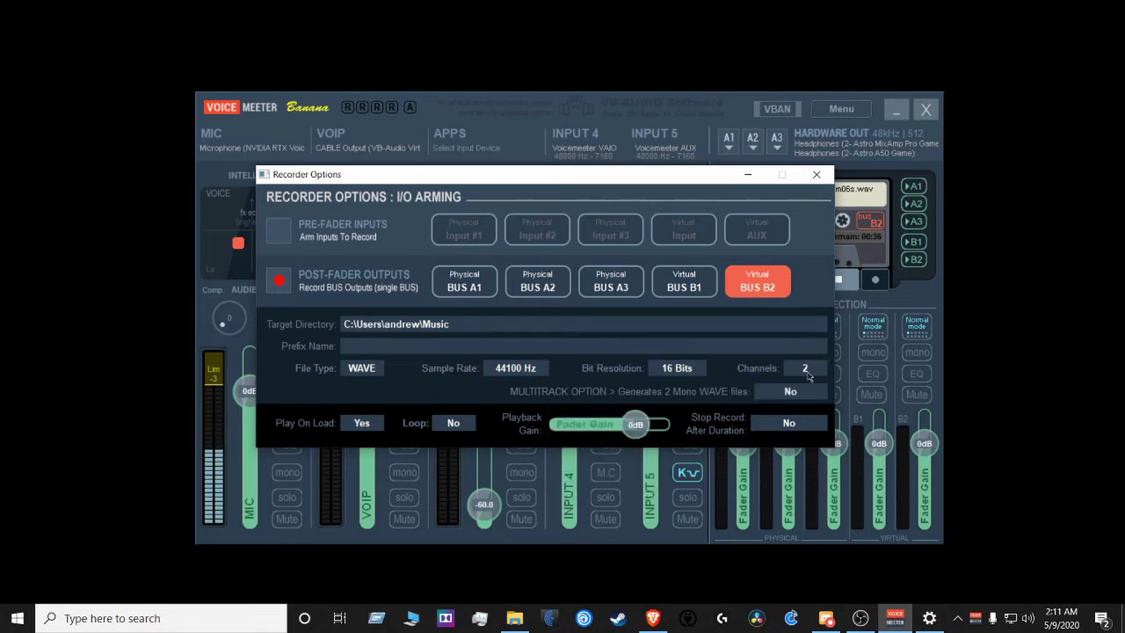
pyautogui.click(805, 372)
pyautogui.click(788, 393)
# Close Recorder Options, lower VOIP gain to -10.8 dB, and test-toggle MIC solo and VOIP/APPS mute.
pyautogui.click(815, 174)
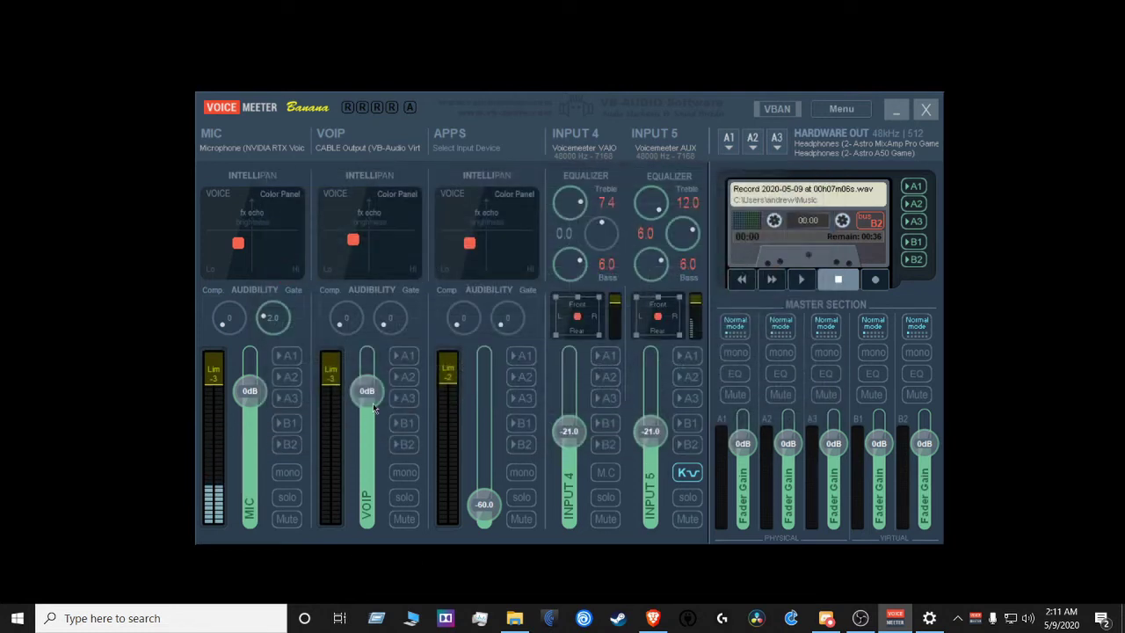
pyautogui.moveTo(373, 407)
pyautogui.mouseDown()
pyautogui.moveTo(374, 469)
pyautogui.moveTo(373, 386)
pyautogui.moveTo(373, 492)
pyautogui.moveTo(379, 365)
pyautogui.moveTo(378, 411)
pyautogui.mouseUp()
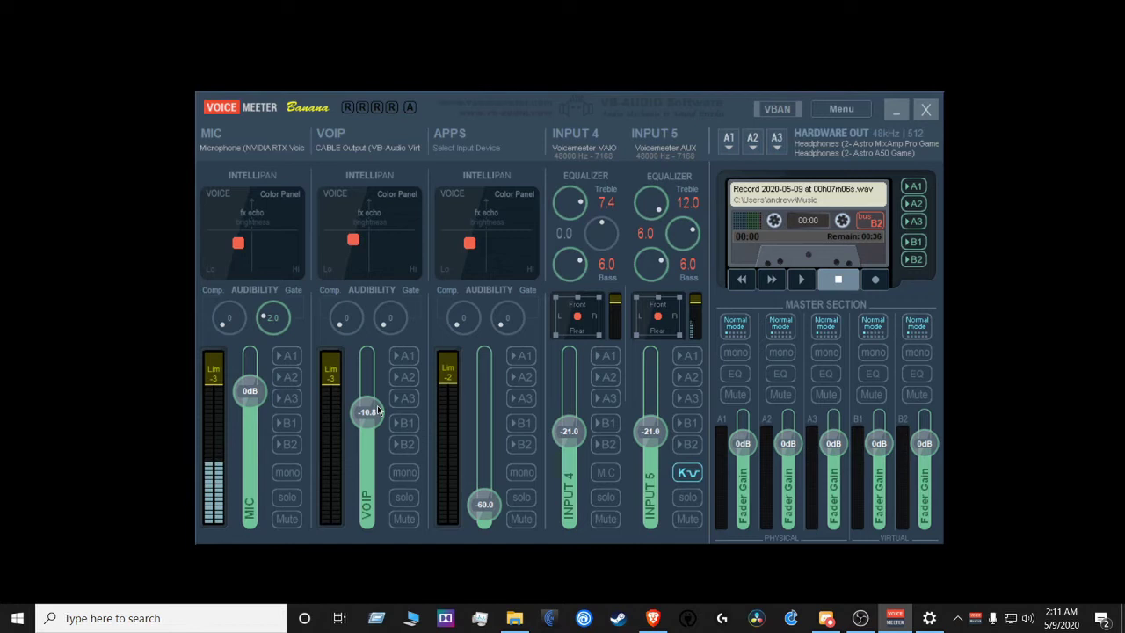
pyautogui.click(286, 498)
pyautogui.click(285, 498)
pyautogui.click(401, 519)
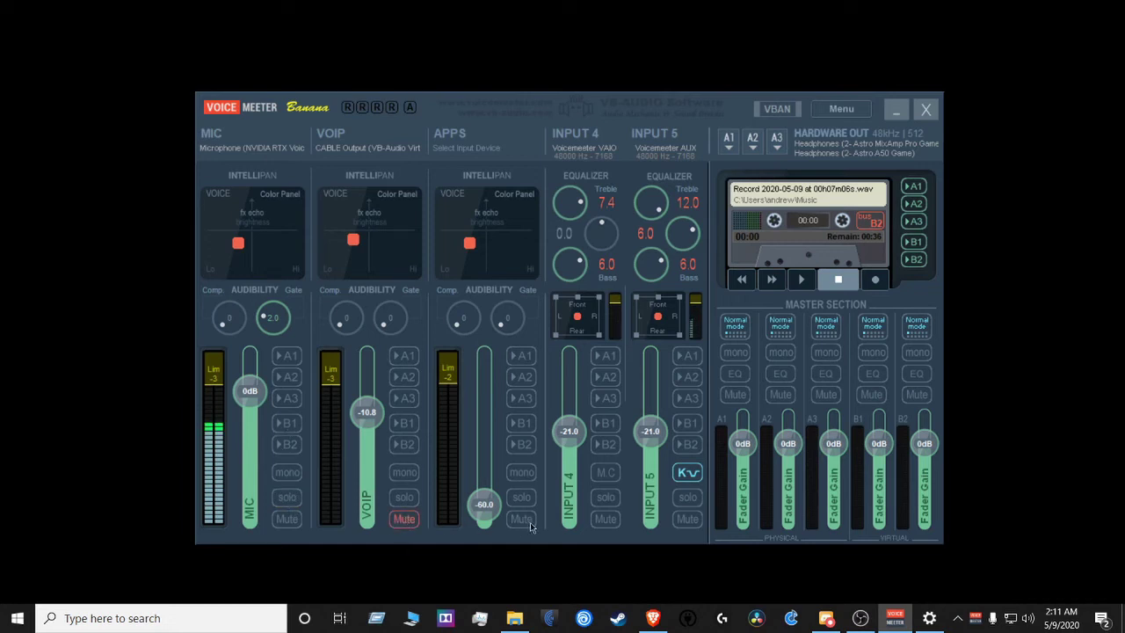
pyautogui.click(521, 518)
pyautogui.click(521, 518)
pyautogui.click(404, 518)
# Toggle Input 4's M.C on and off, and cycle Input 5's karaoke mode until off.
pyautogui.click(605, 474)
pyautogui.click(605, 476)
pyautogui.click(689, 475)
pyautogui.click(688, 476)
pyautogui.click(688, 476)
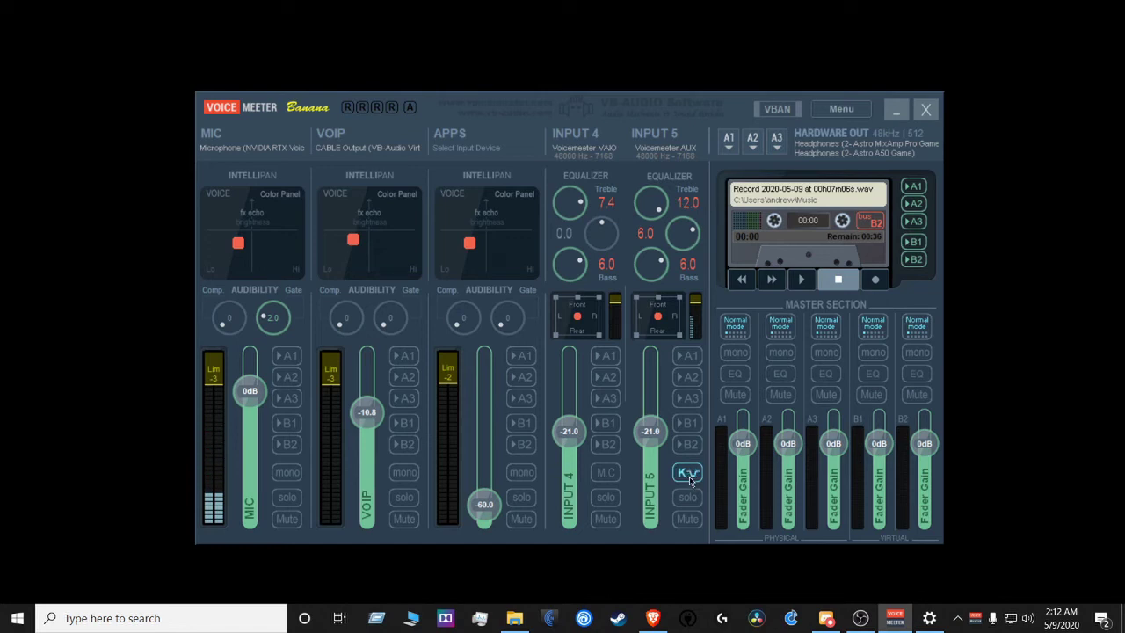
pyautogui.click(691, 480)
# Open BUS A1's EQPro-G6 equalizer, move it up and left, and close it.
pyautogui.rightClick(741, 378)
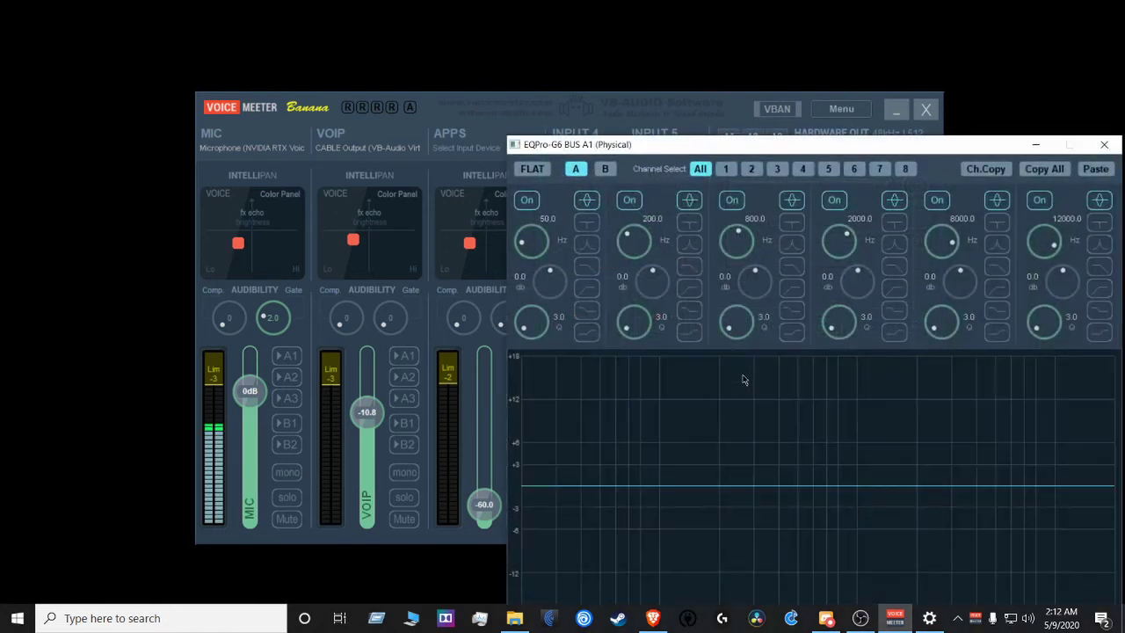
pyautogui.moveTo(751, 152); pyautogui.dragTo(470, 99)
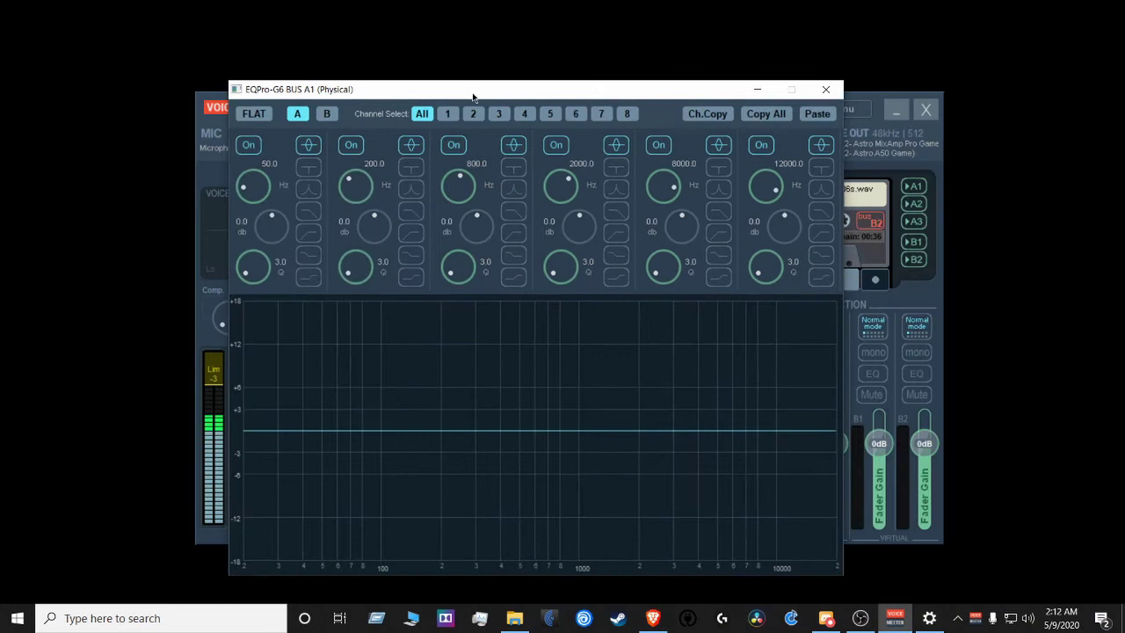
pyautogui.click(825, 89)
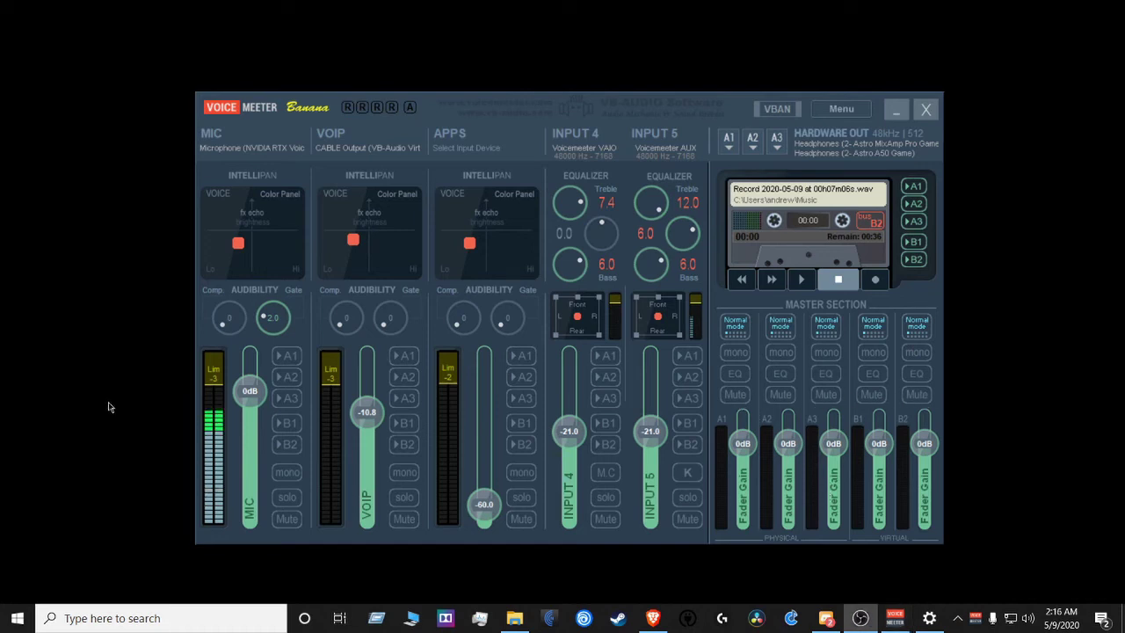
# Check the A2, A3 and A1 output device lists, keeping Headphones (2- Astro MixAmp Pro Game) on A1.
pyautogui.click(754, 142)
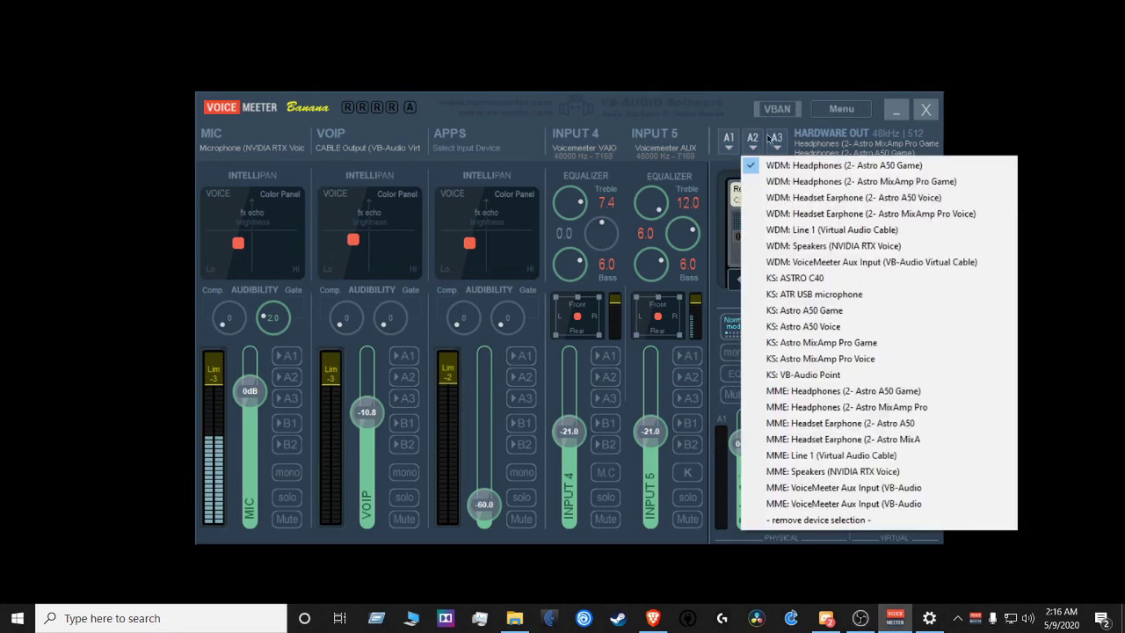
pyautogui.click(797, 129)
pyautogui.click(777, 142)
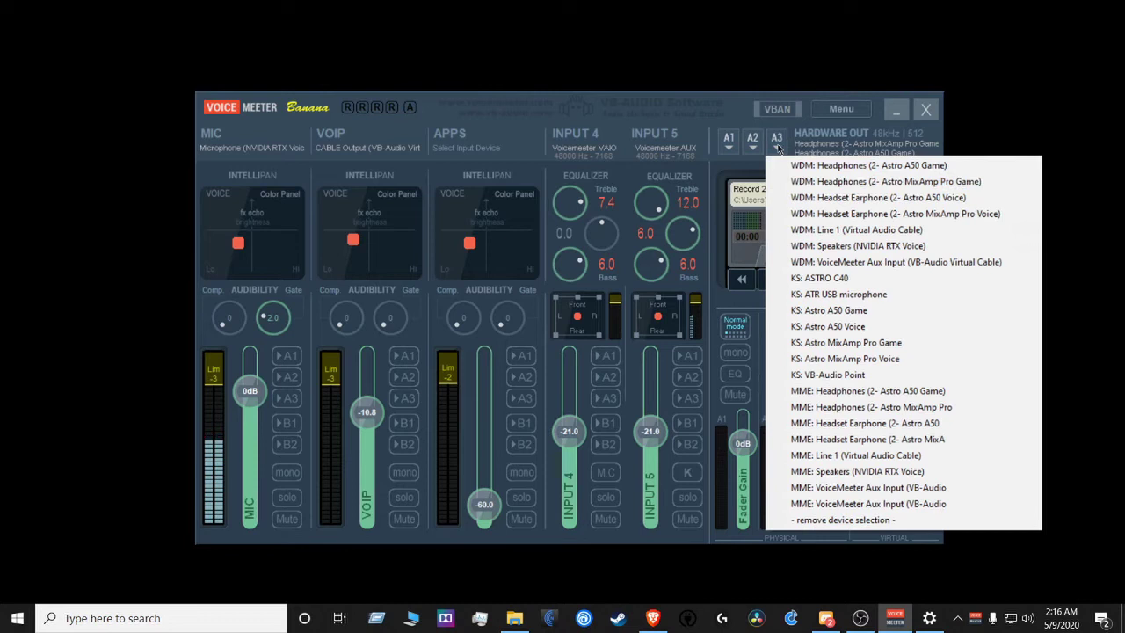
pyautogui.click(803, 129)
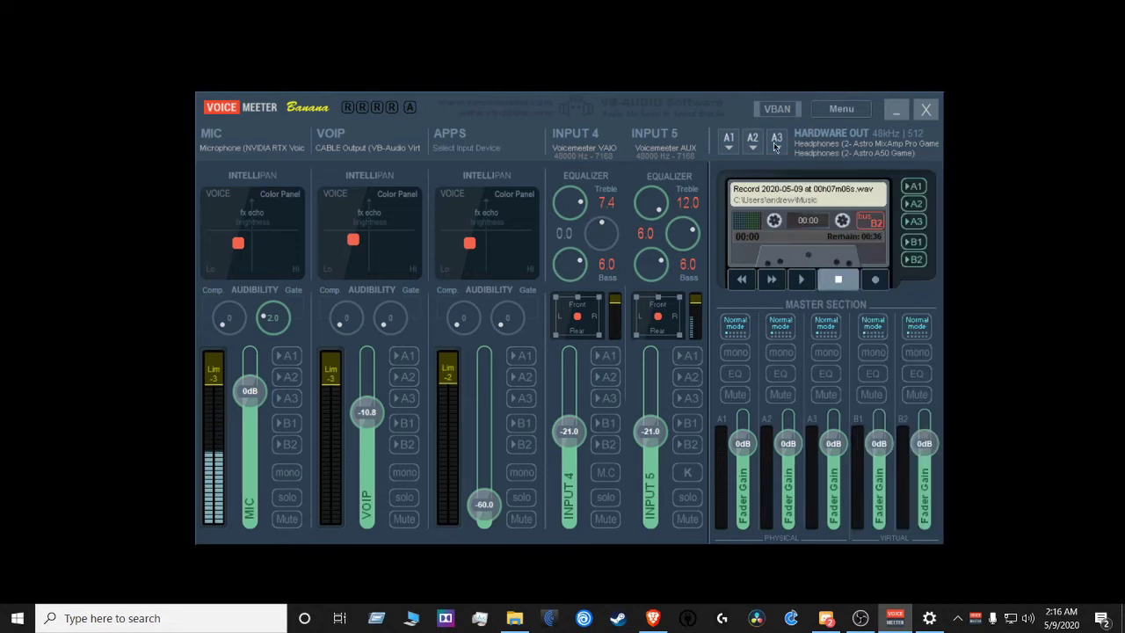
pyautogui.click(729, 145)
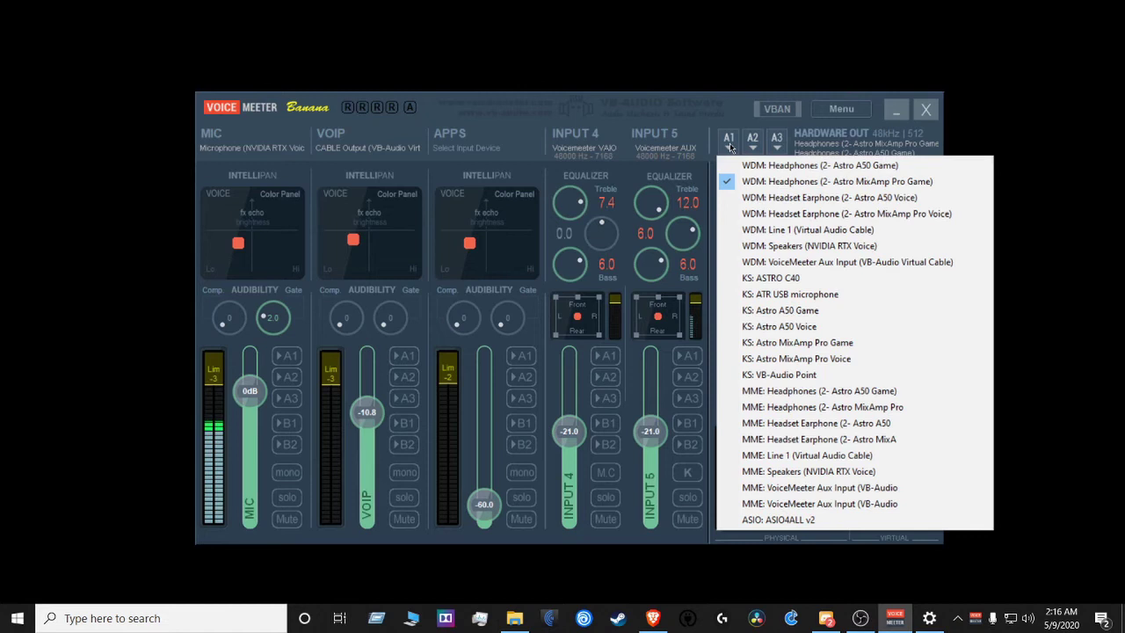
pyautogui.click(729, 145)
pyautogui.click(729, 145)
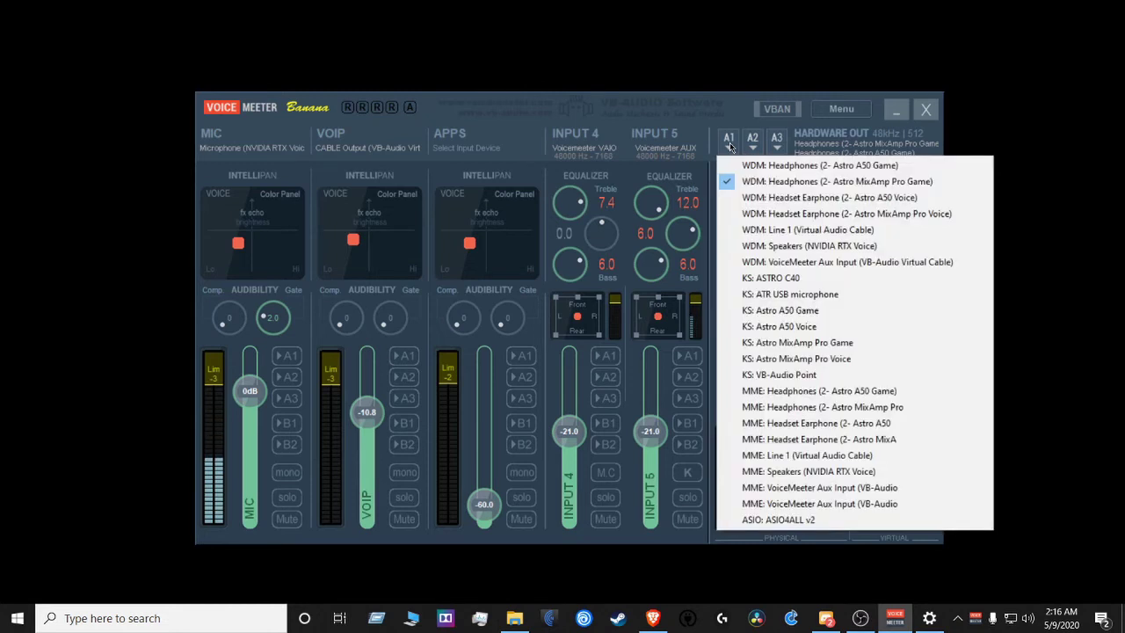
pyautogui.click(788, 129)
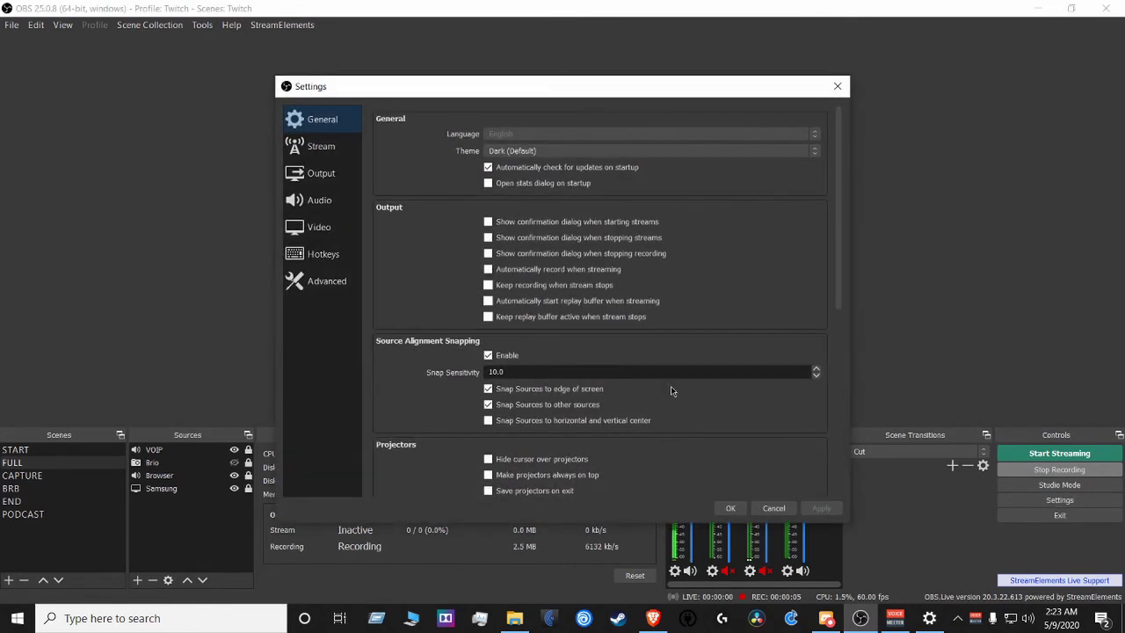
pyautogui.click(310, 206)
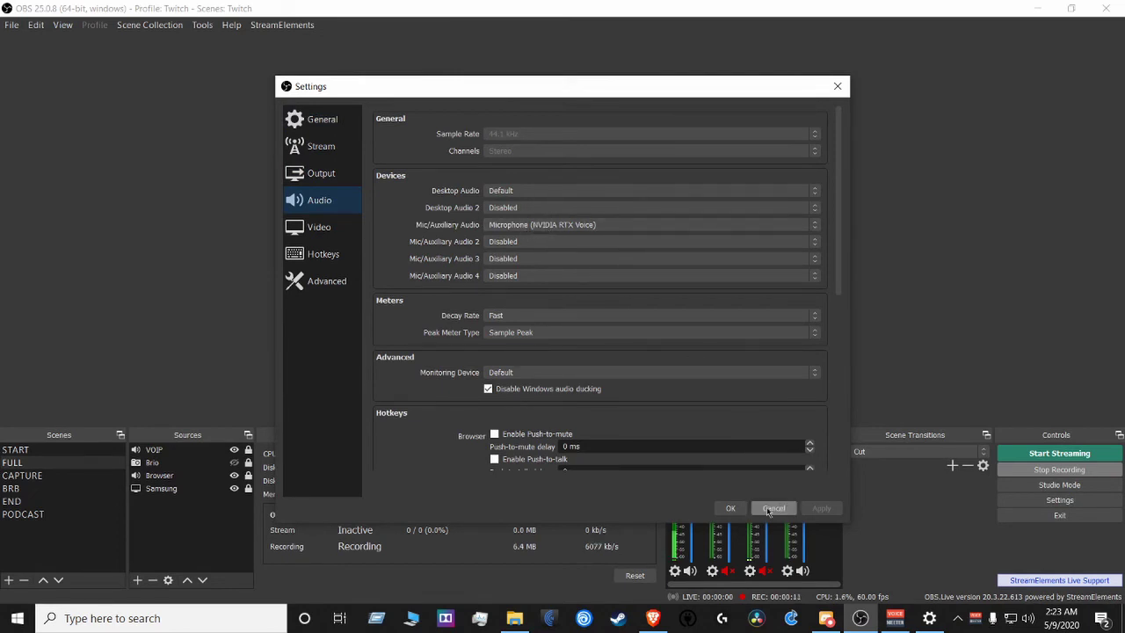
pyautogui.click(730, 508)
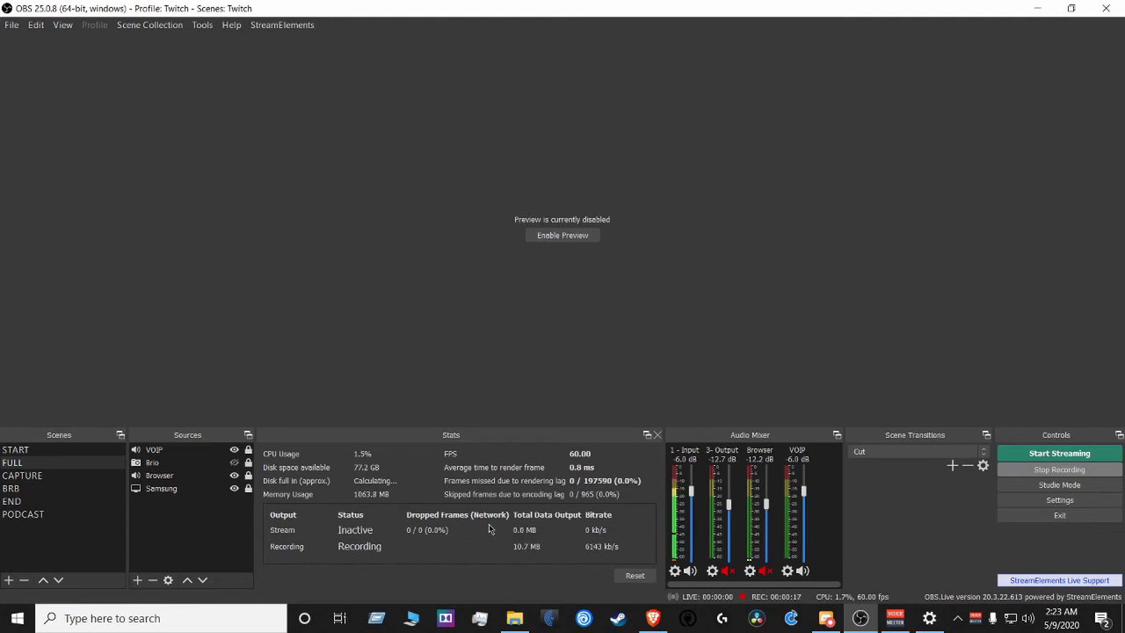
pyautogui.click(137, 581)
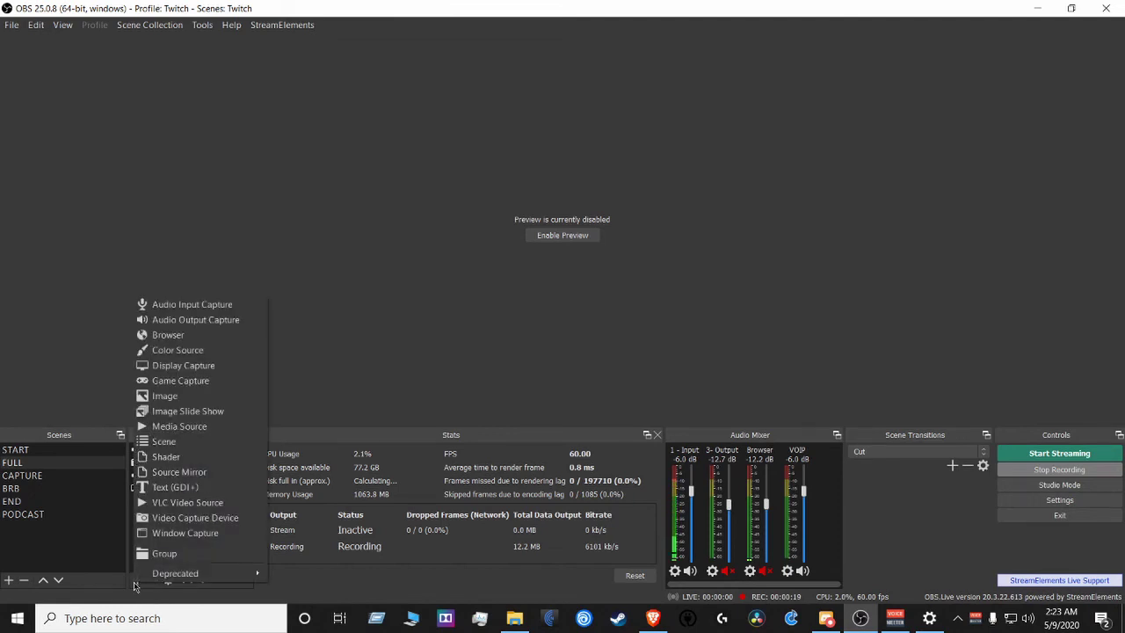
pyautogui.click(199, 320)
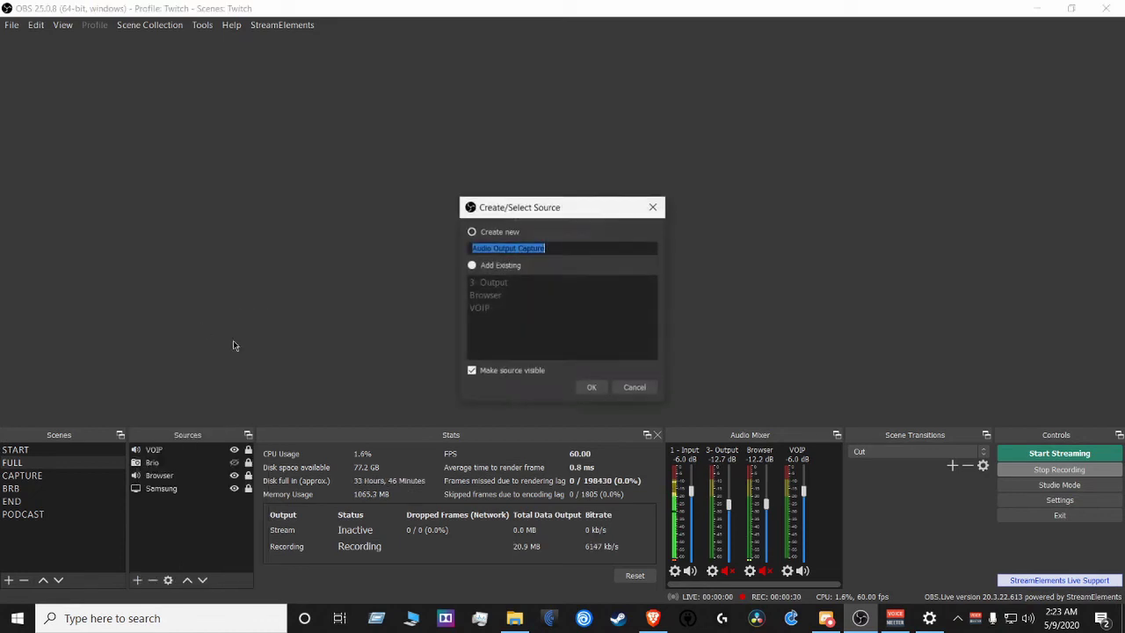
pyautogui.click(630, 391)
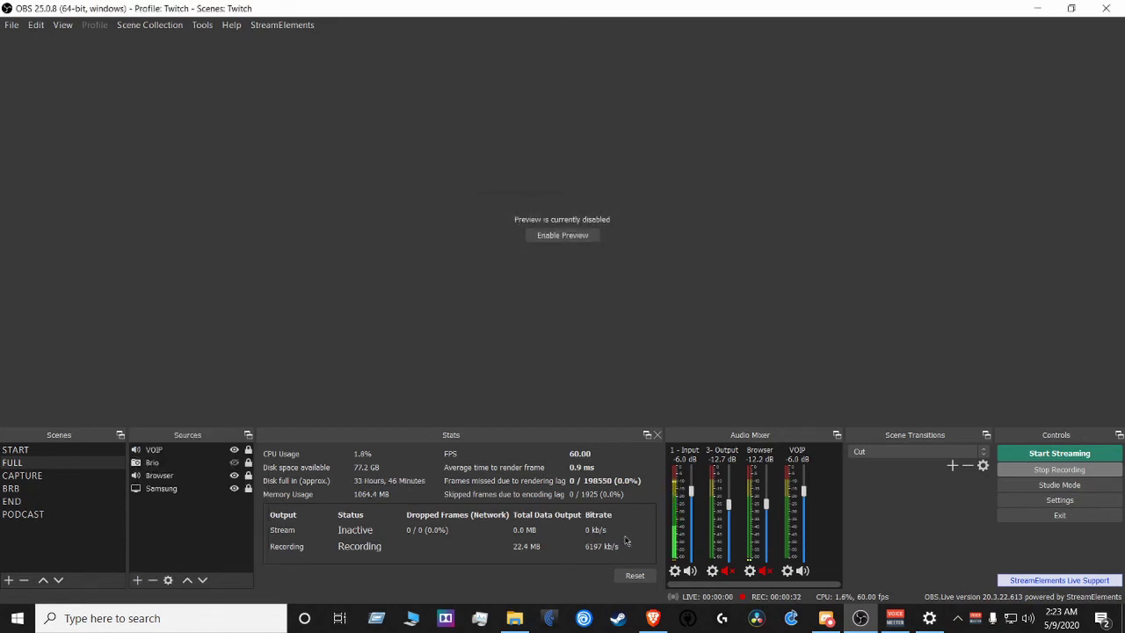
pyautogui.click(750, 570)
pyautogui.click(778, 545)
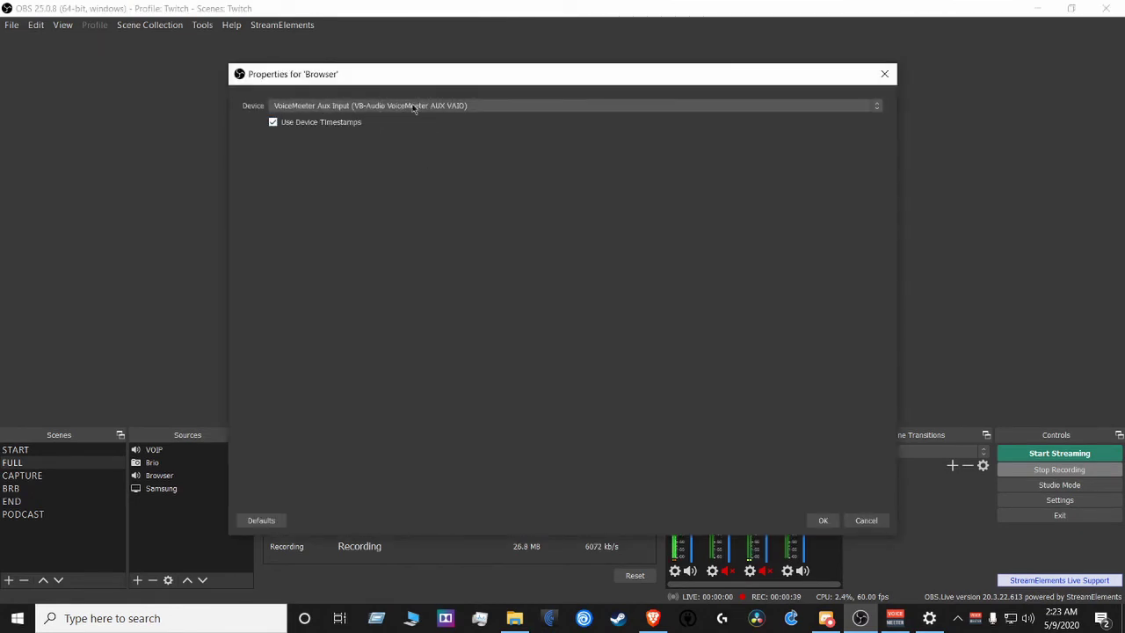
pyautogui.moveTo(469, 79); pyautogui.dragTo(462, 62)
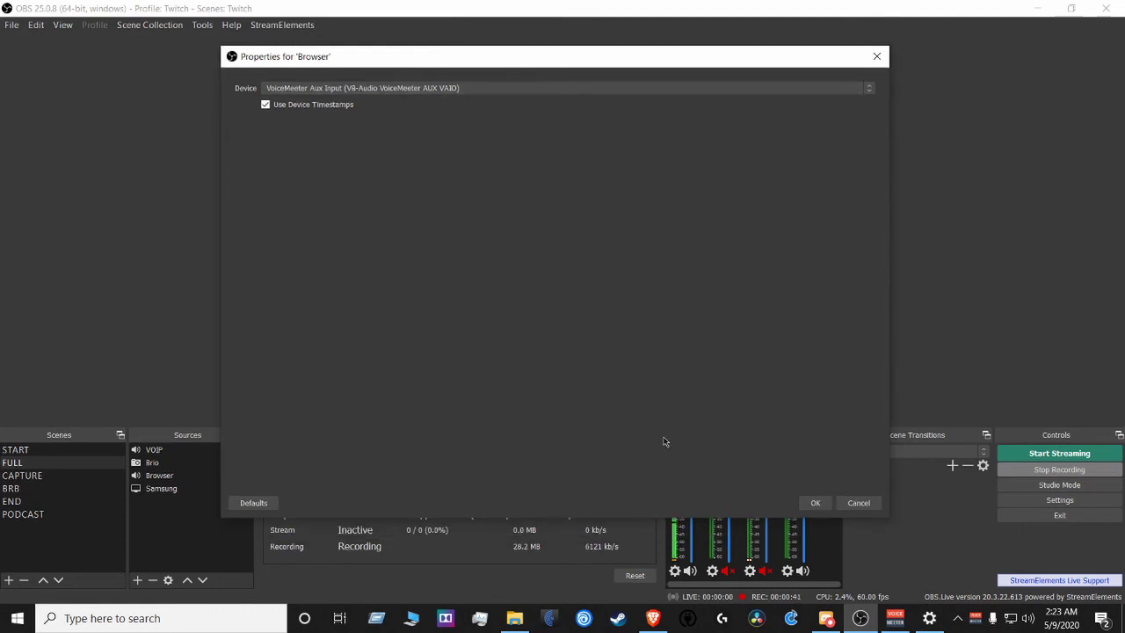
pyautogui.click(894, 618)
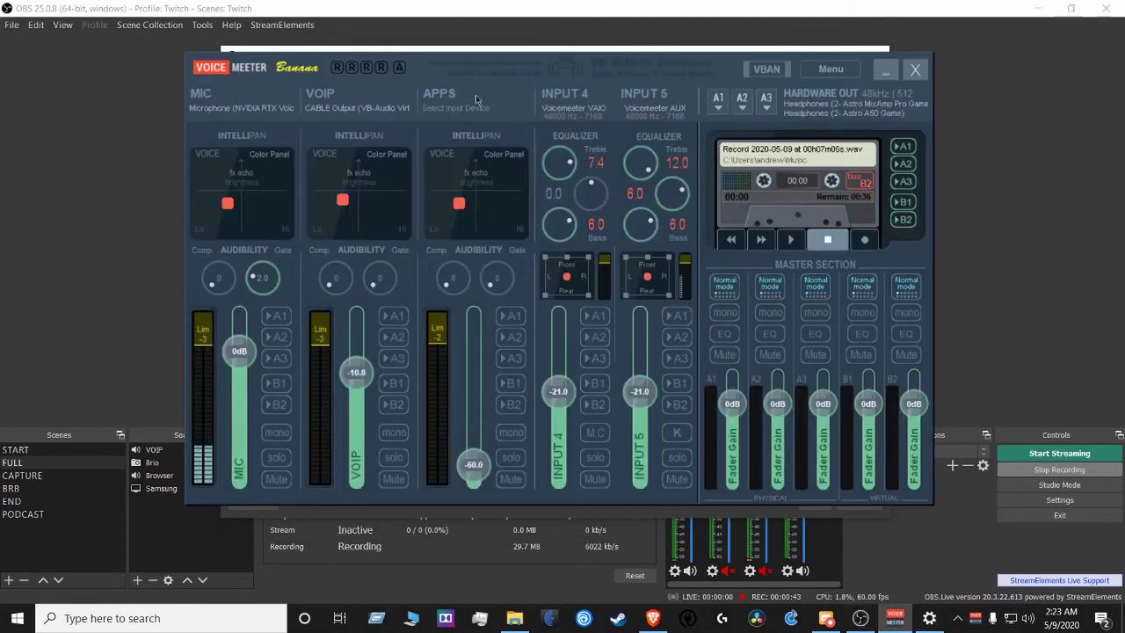
pyautogui.moveTo(420, 81); pyautogui.dragTo(425, 150)
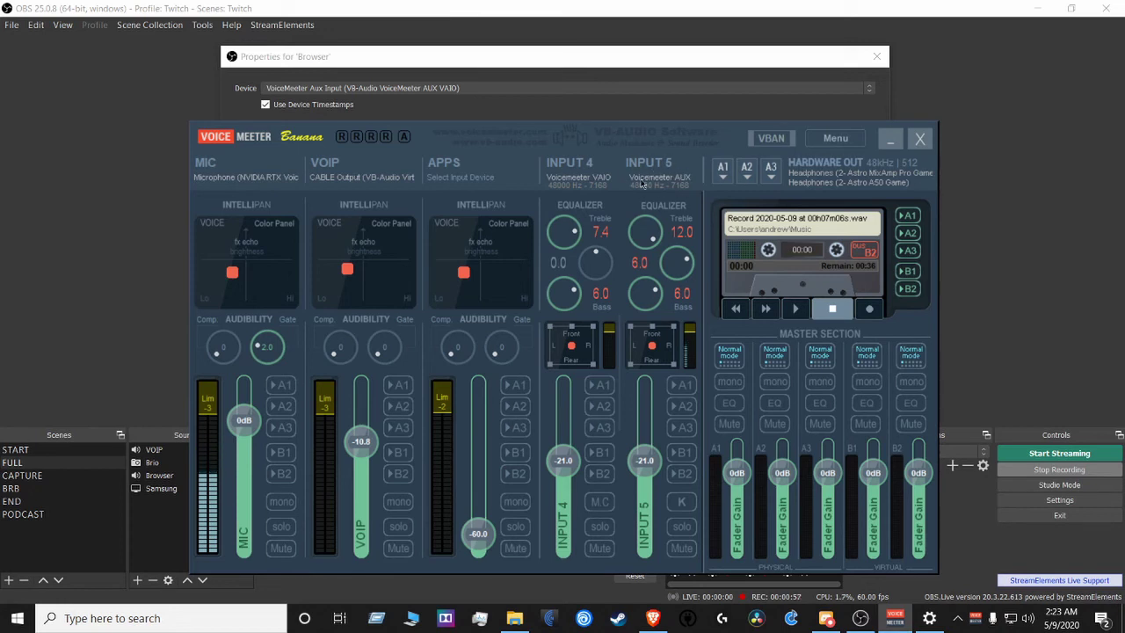
pyautogui.click(691, 60)
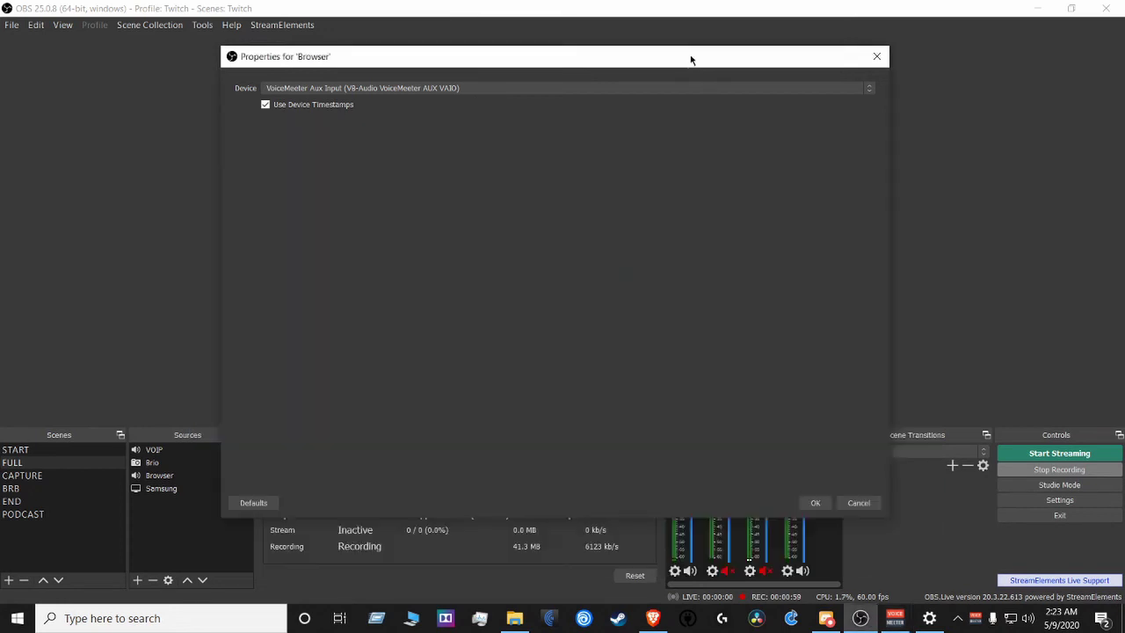
pyautogui.click(863, 505)
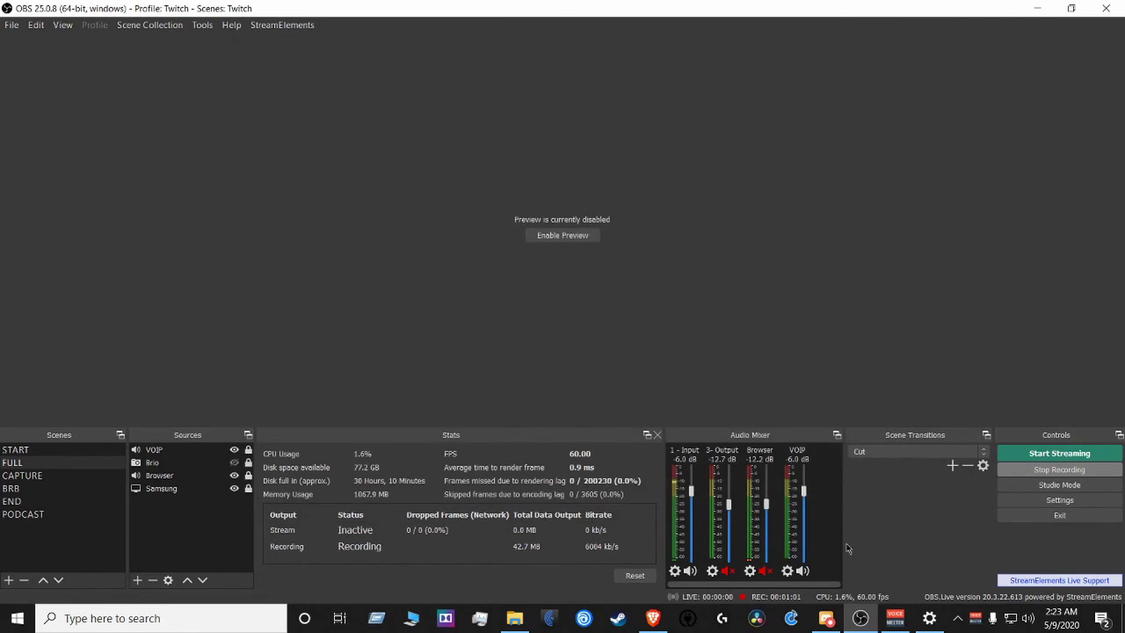
# Start adding an audio output capture source in OBS, then cancel it.
pyautogui.click(136, 581)
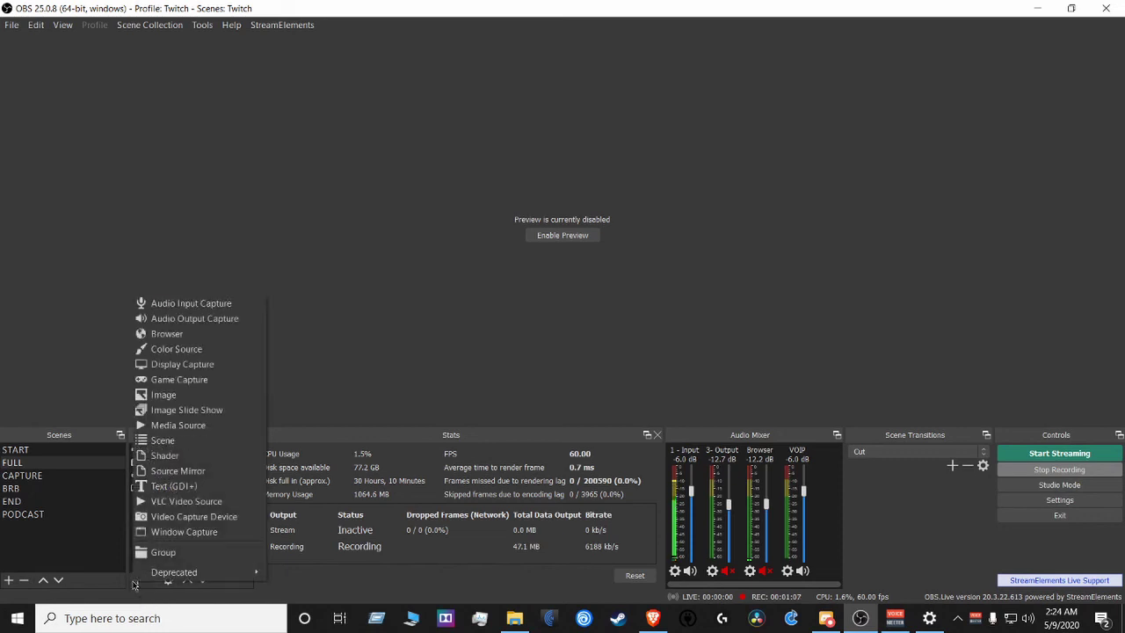
pyautogui.click(208, 322)
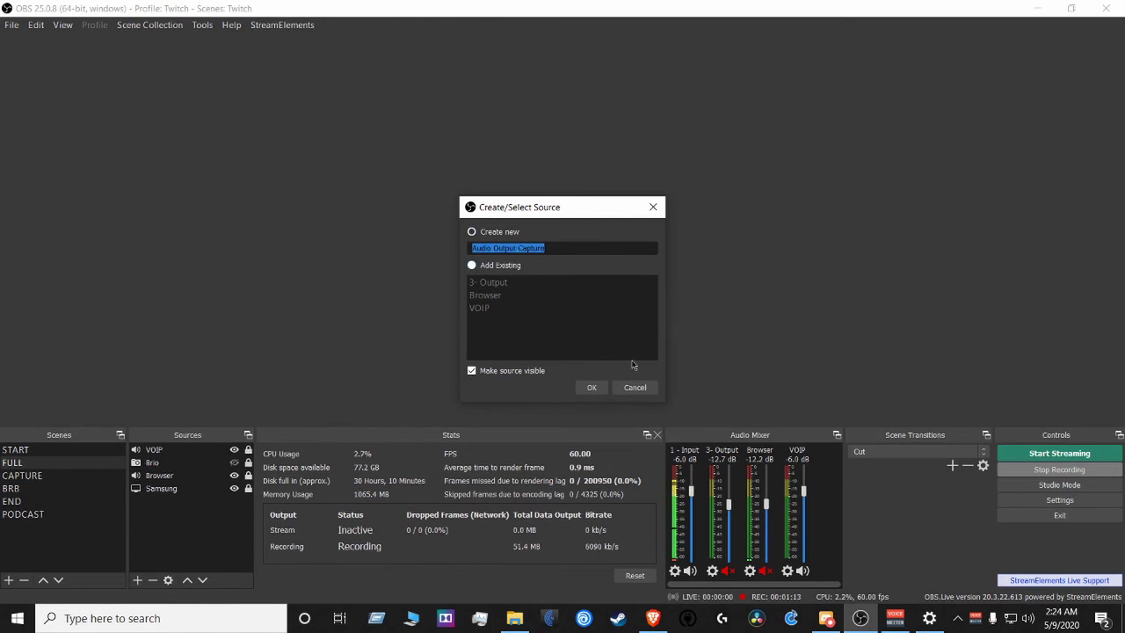
pyautogui.click(634, 388)
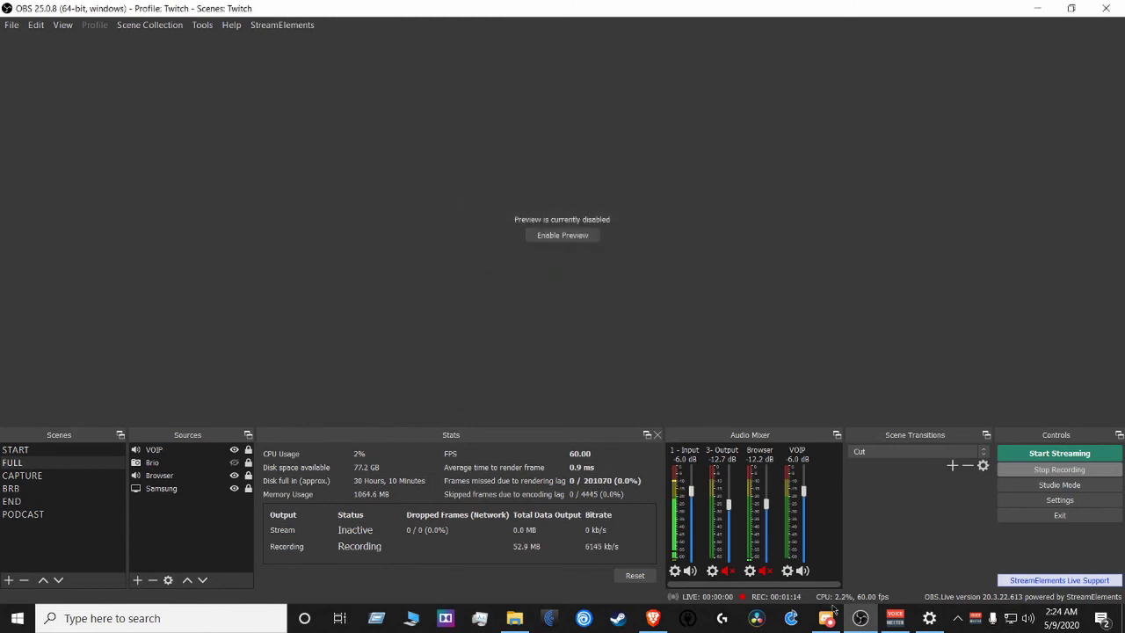
# Check the VOIP source's properties show VoiceMeeter Aux Input (VB-Audio Virtual Cable).
pyautogui.click(788, 572)
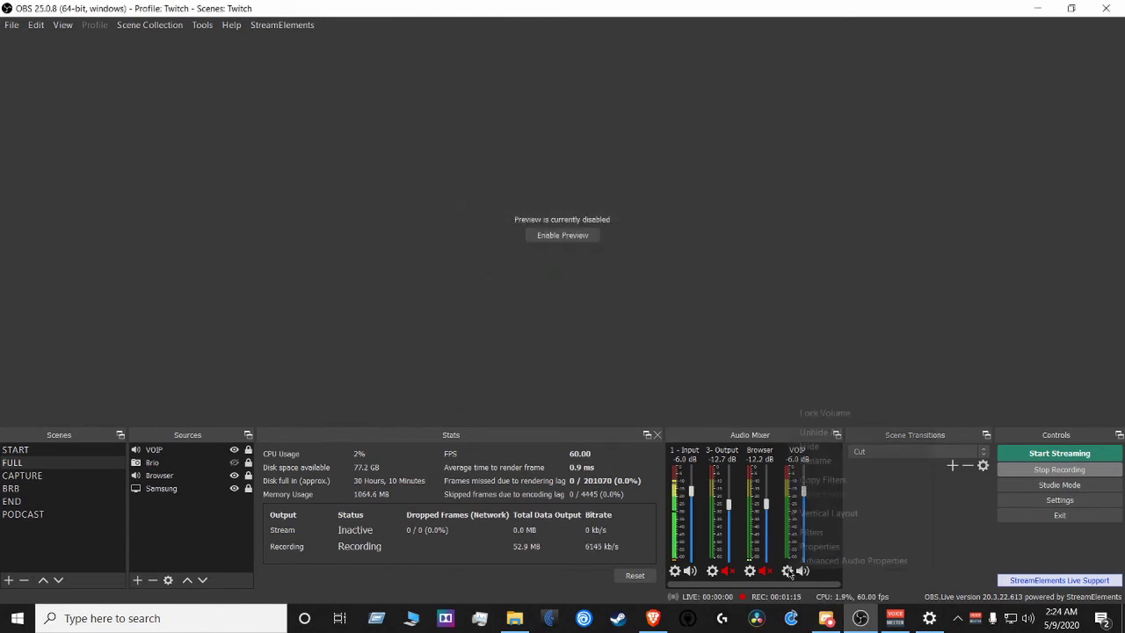
pyautogui.click(832, 547)
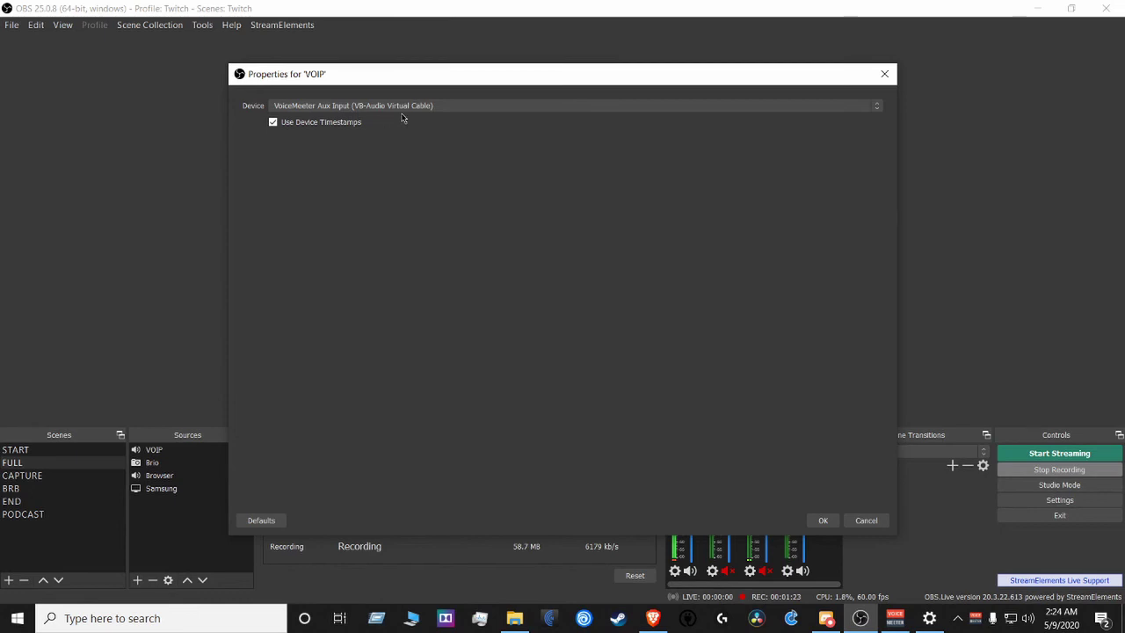
pyautogui.click(894, 618)
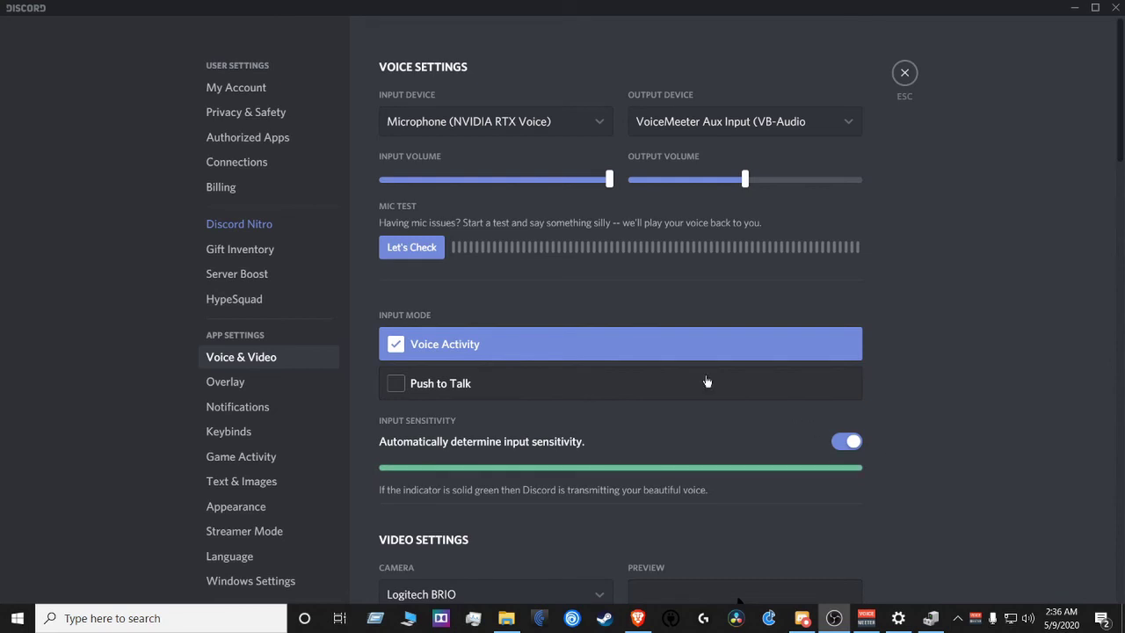
pyautogui.click(428, 257)
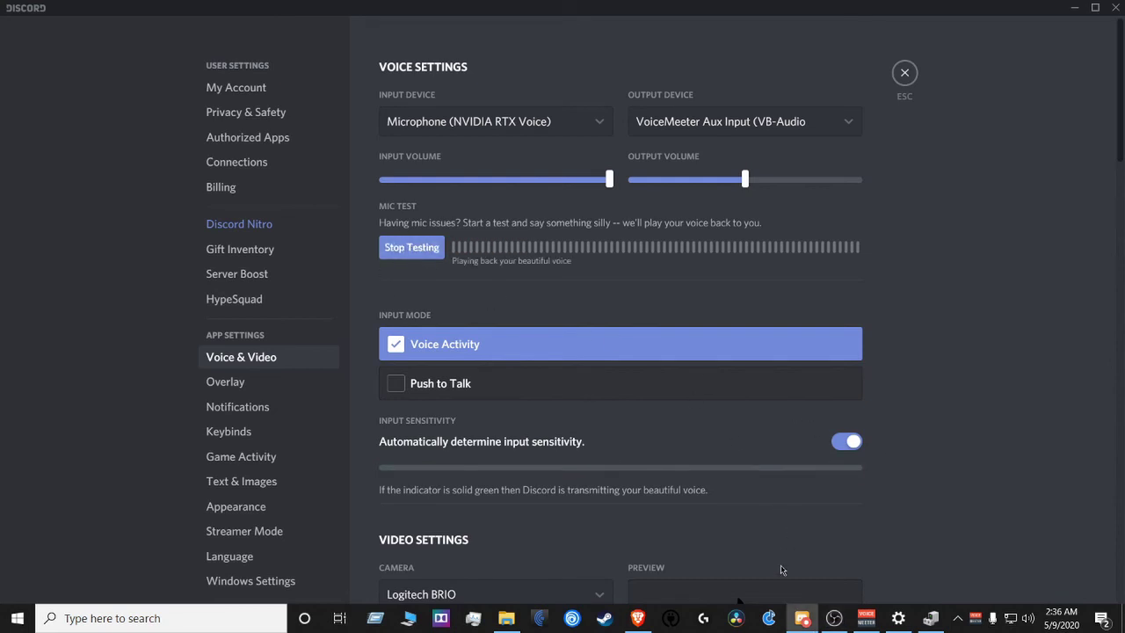
pyautogui.click(866, 618)
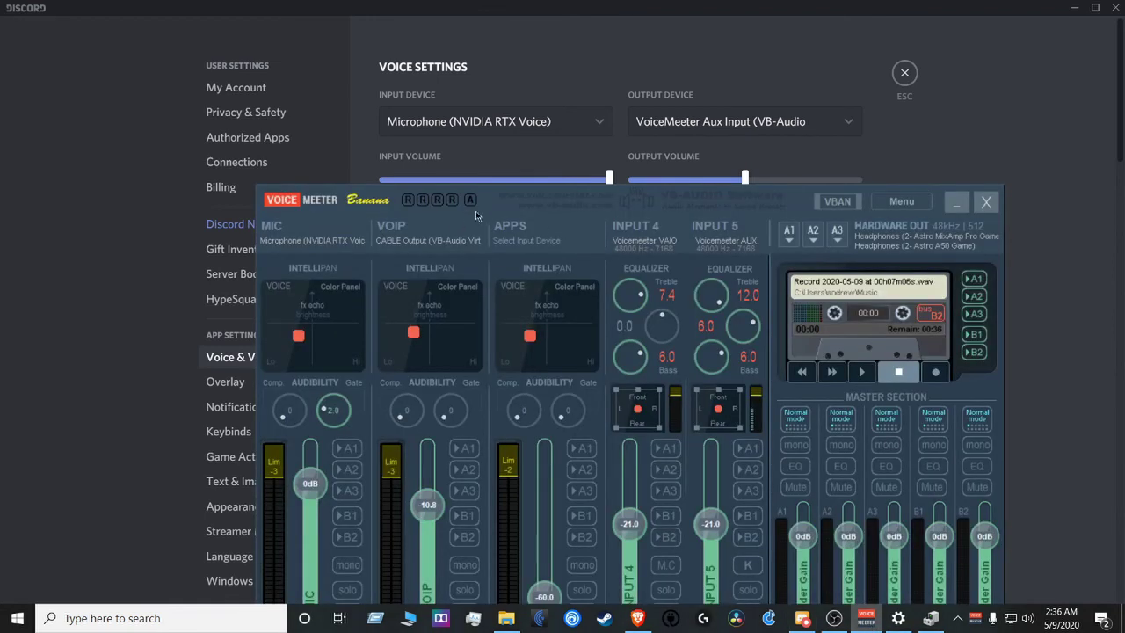
pyautogui.moveTo(492, 202); pyautogui.dragTo(482, 93)
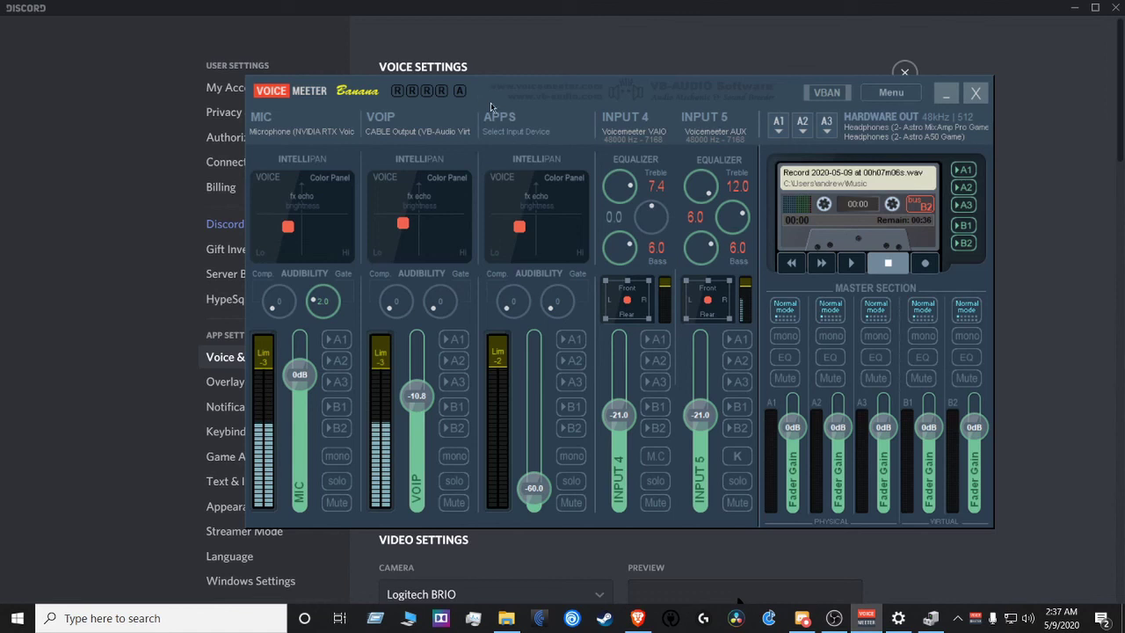
pyautogui.hotkey('alt', 'Tab')
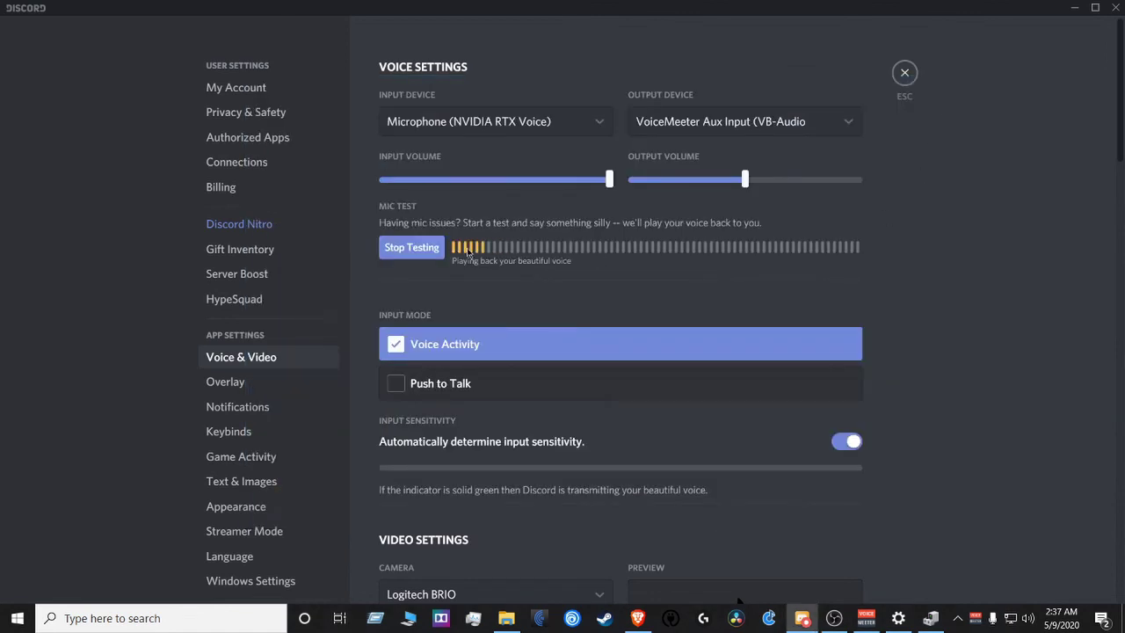
pyautogui.click(434, 249)
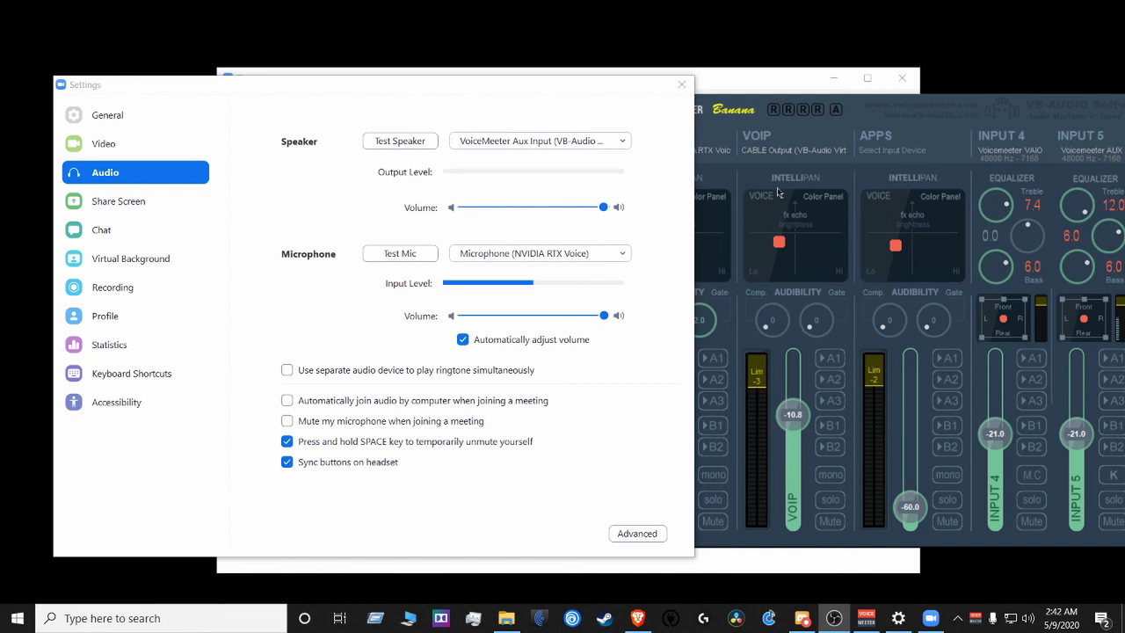
# Play Zoom's test speaker sound through VoiceMeeter Aux Input.
pyautogui.click(400, 141)
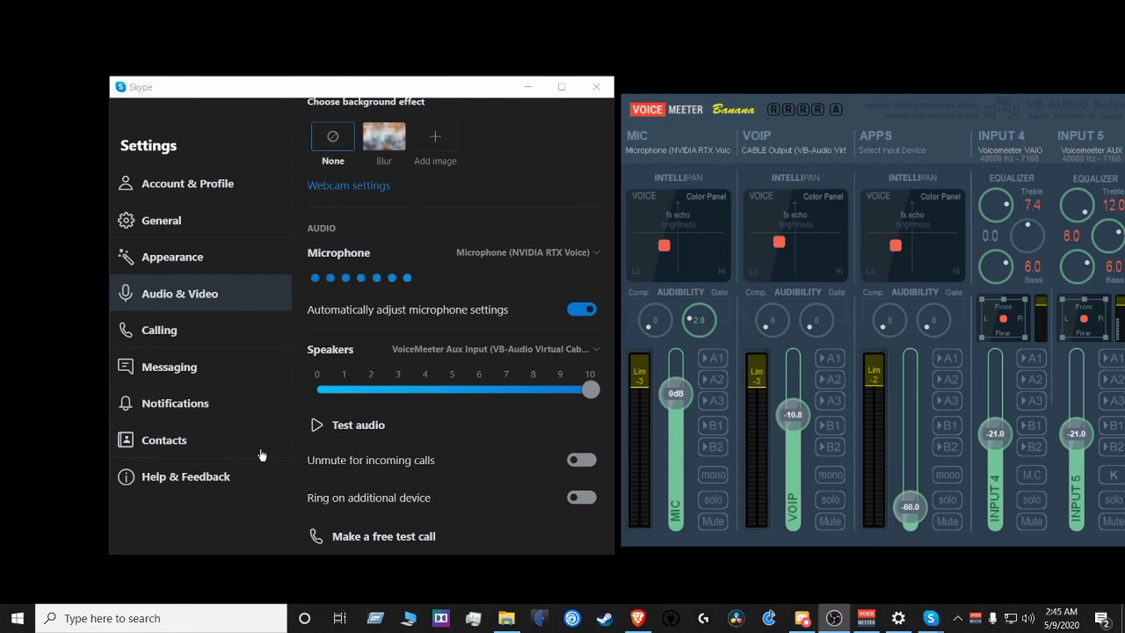
# Keep Skype's speakers on VoiceMeeter Aux Input (VB-Audio Virtual Cable) and play test audio.
pyautogui.click(587, 349)
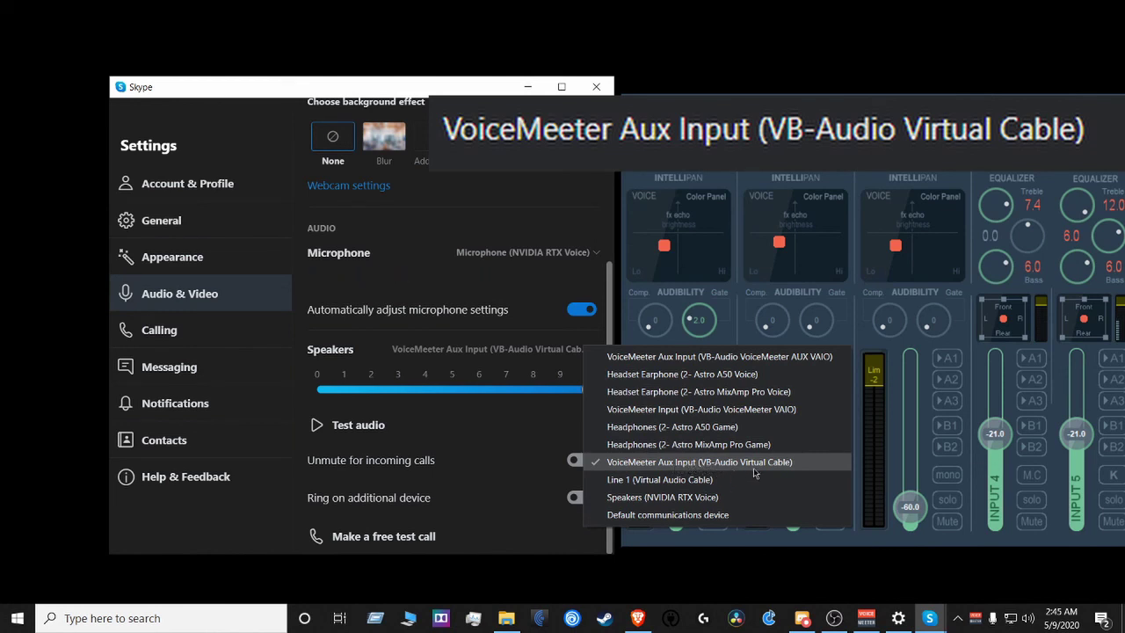
pyautogui.click(480, 93)
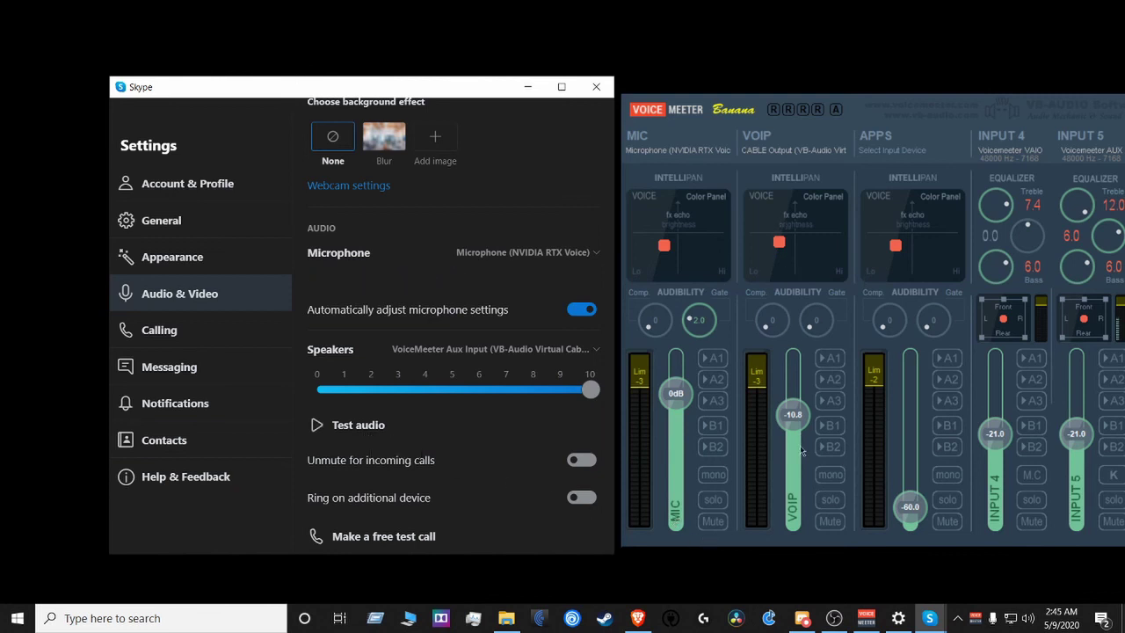
pyautogui.click(339, 430)
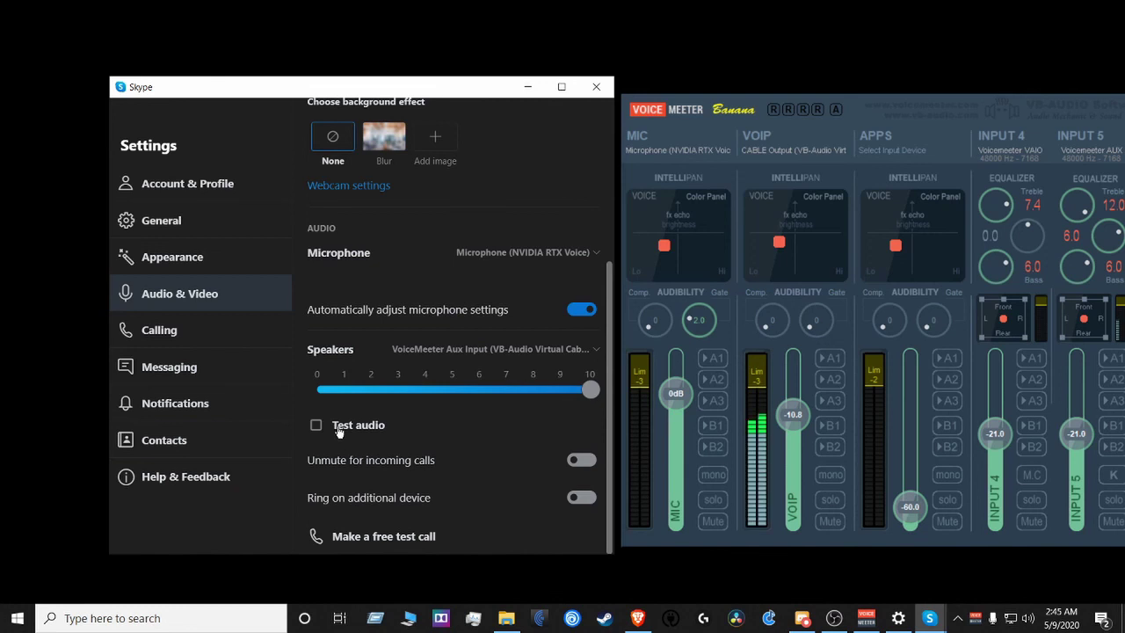